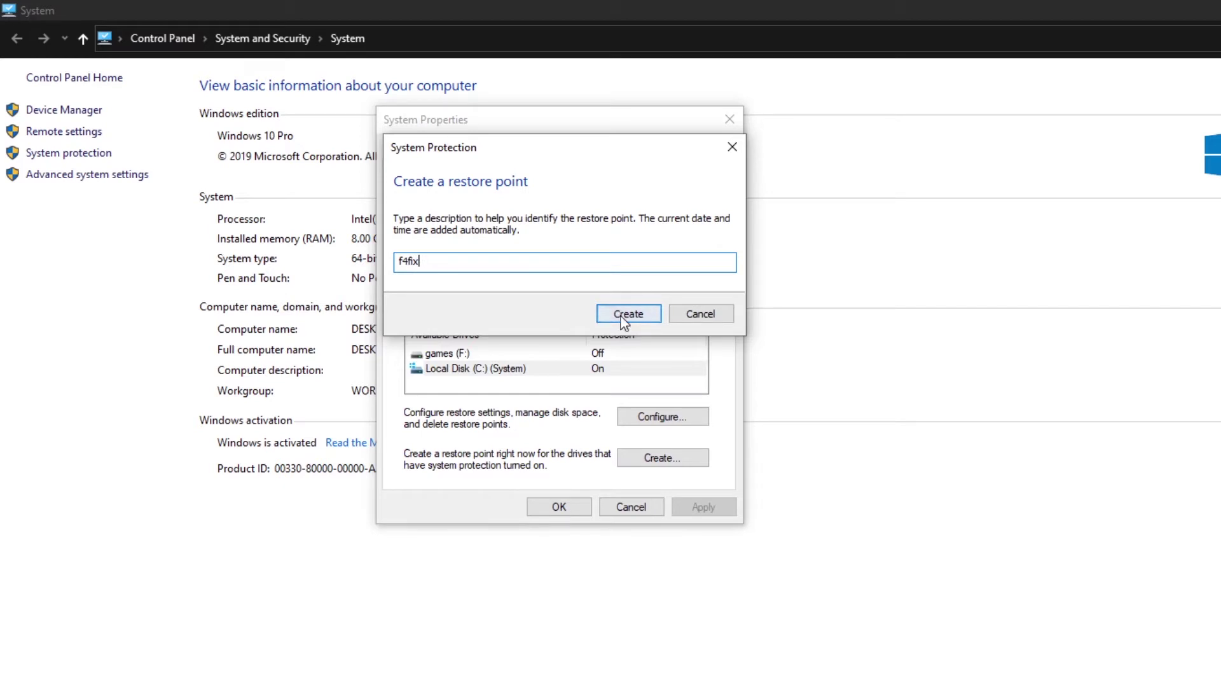
Create the restore point with the description f4fix and close the System Properties dialog
click(626, 315)
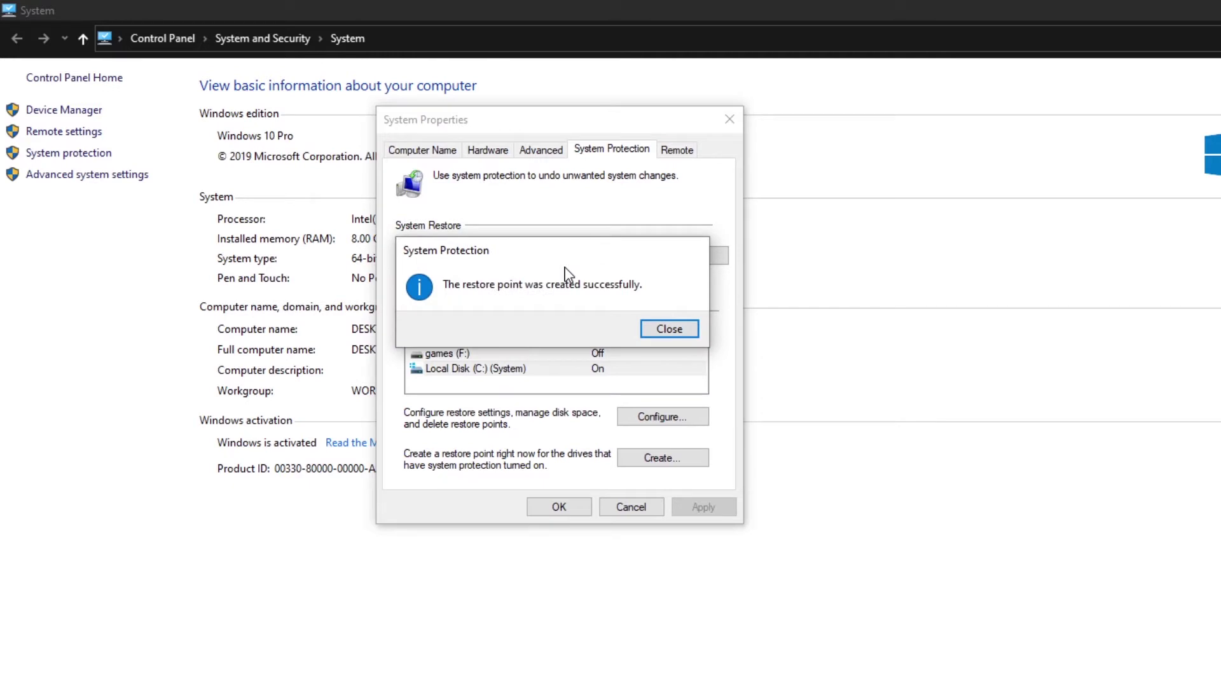
click(667, 328)
click(558, 506)
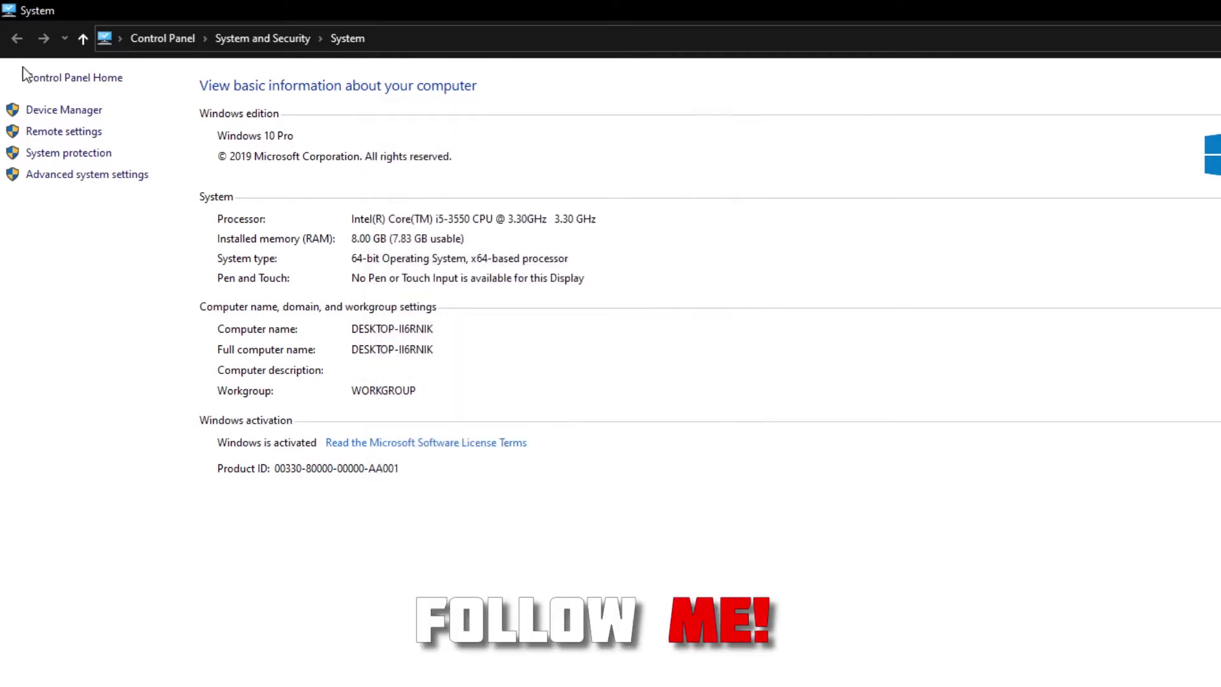
Set the visual effects in the Windows Performance Options to Adjust for best performance and apply the change
click(128, 178)
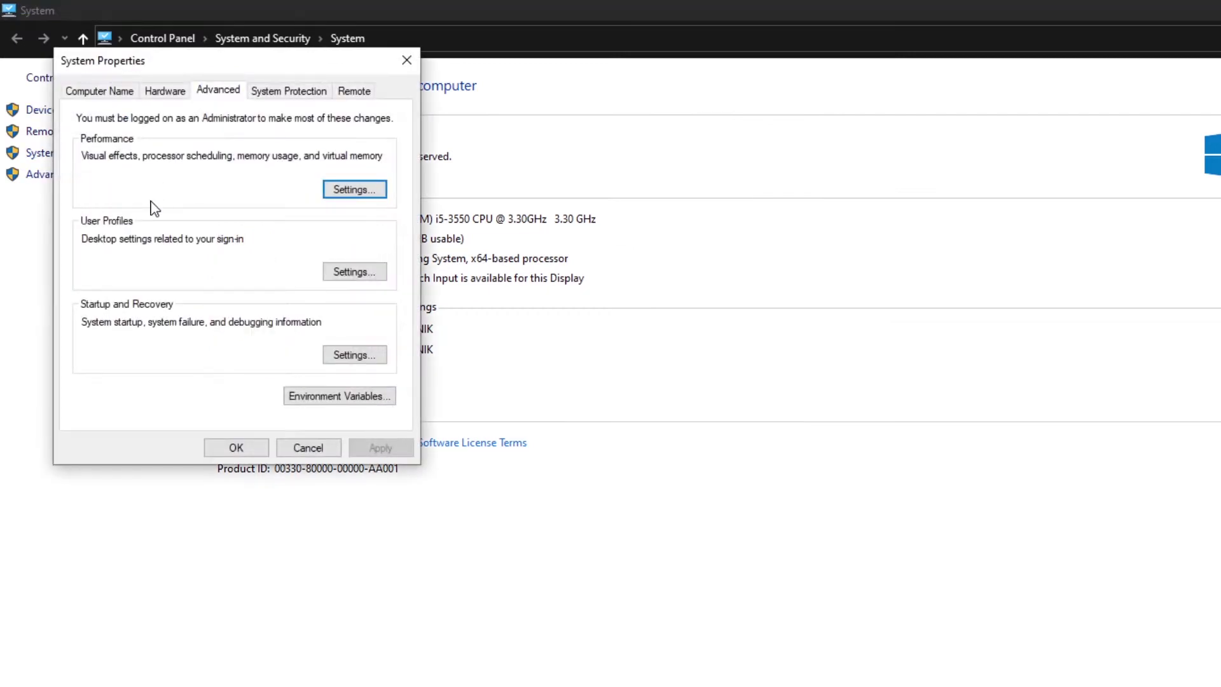
click(355, 191)
drag(191, 129, 283, 136)
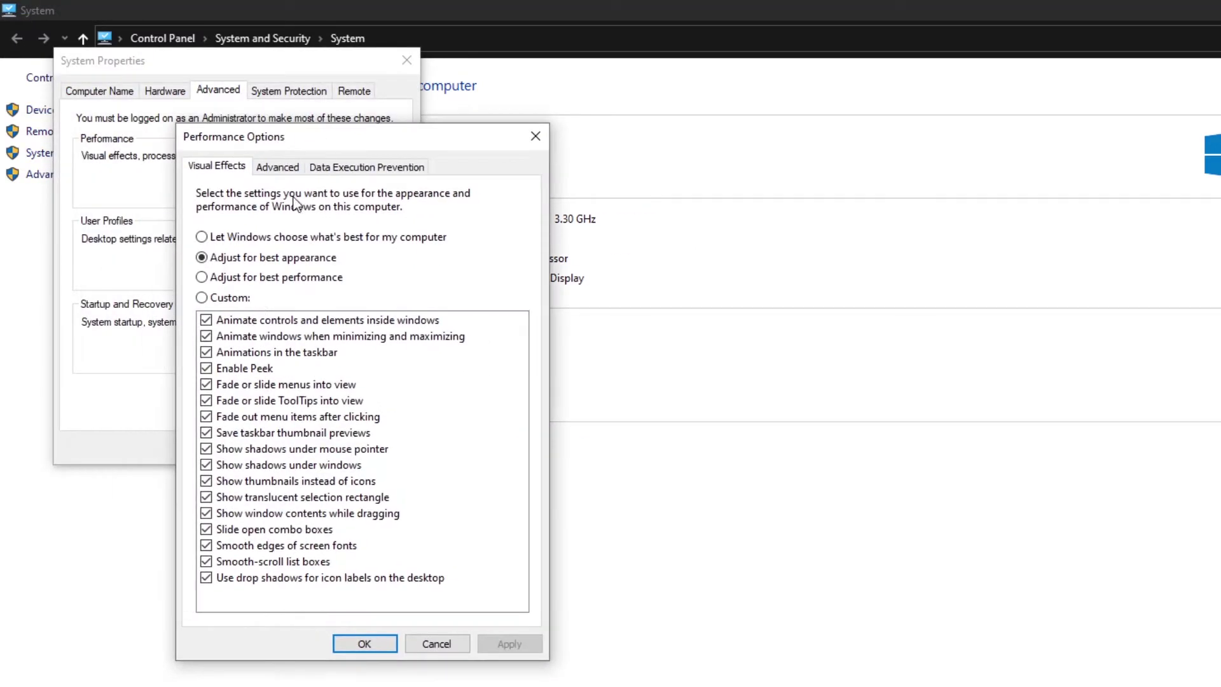
click(263, 278)
click(515, 644)
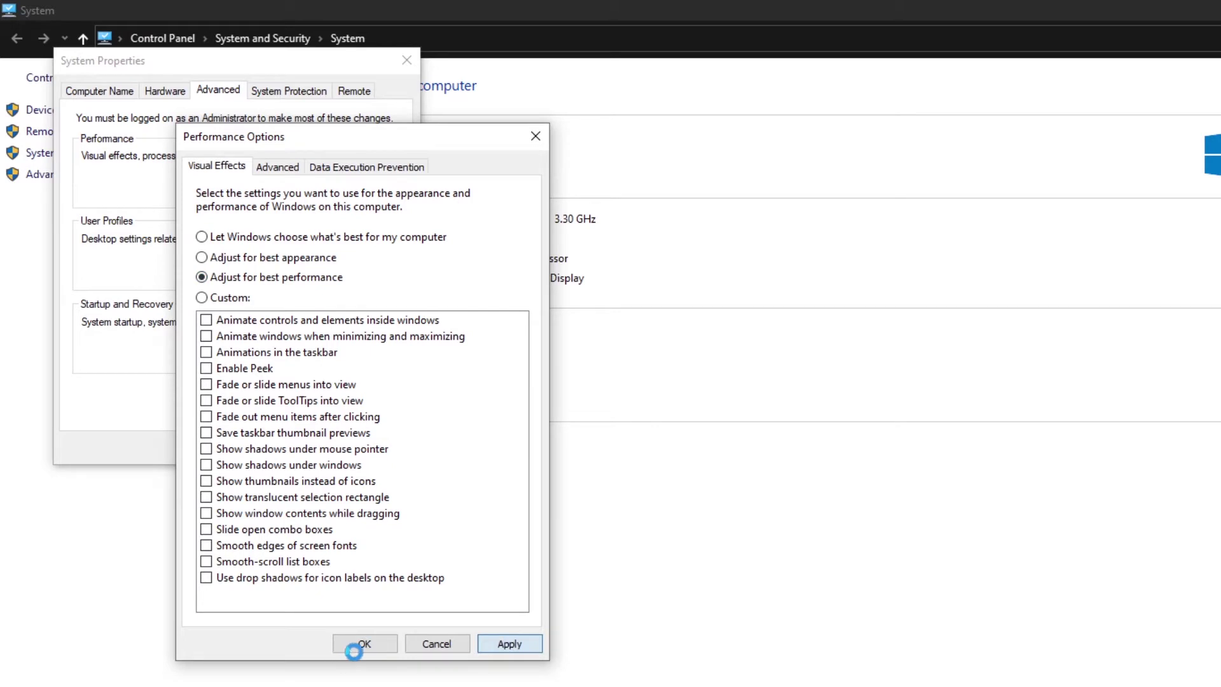
click(363, 644)
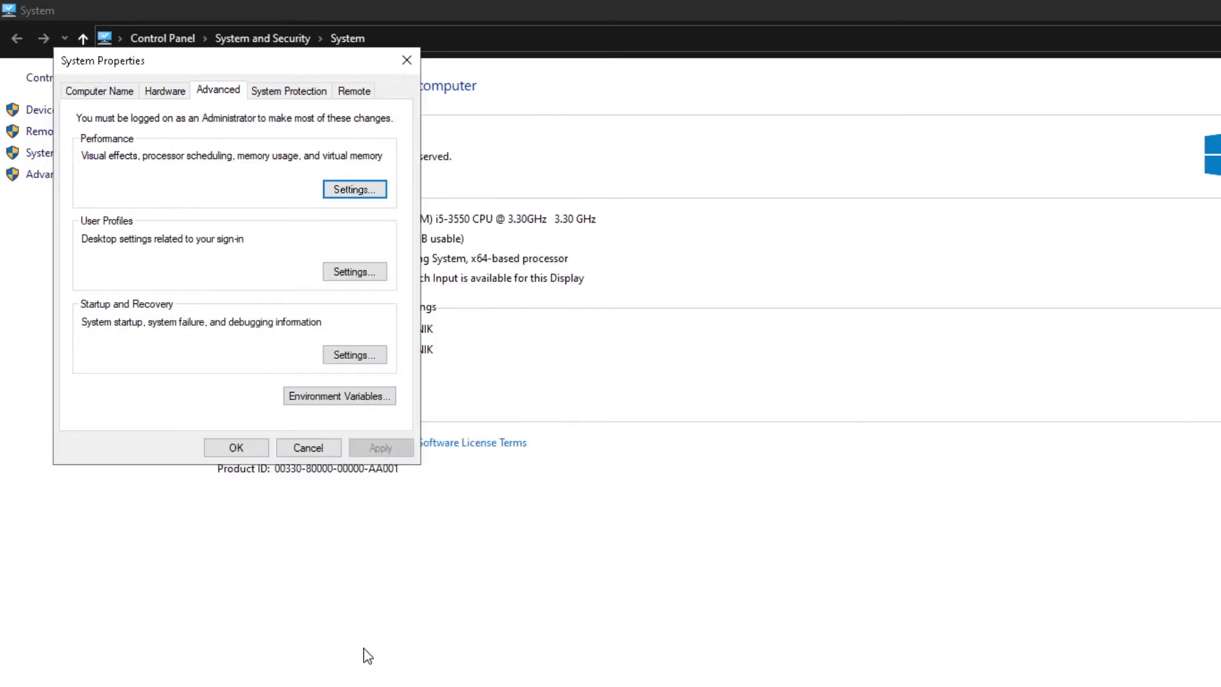
click(244, 448)
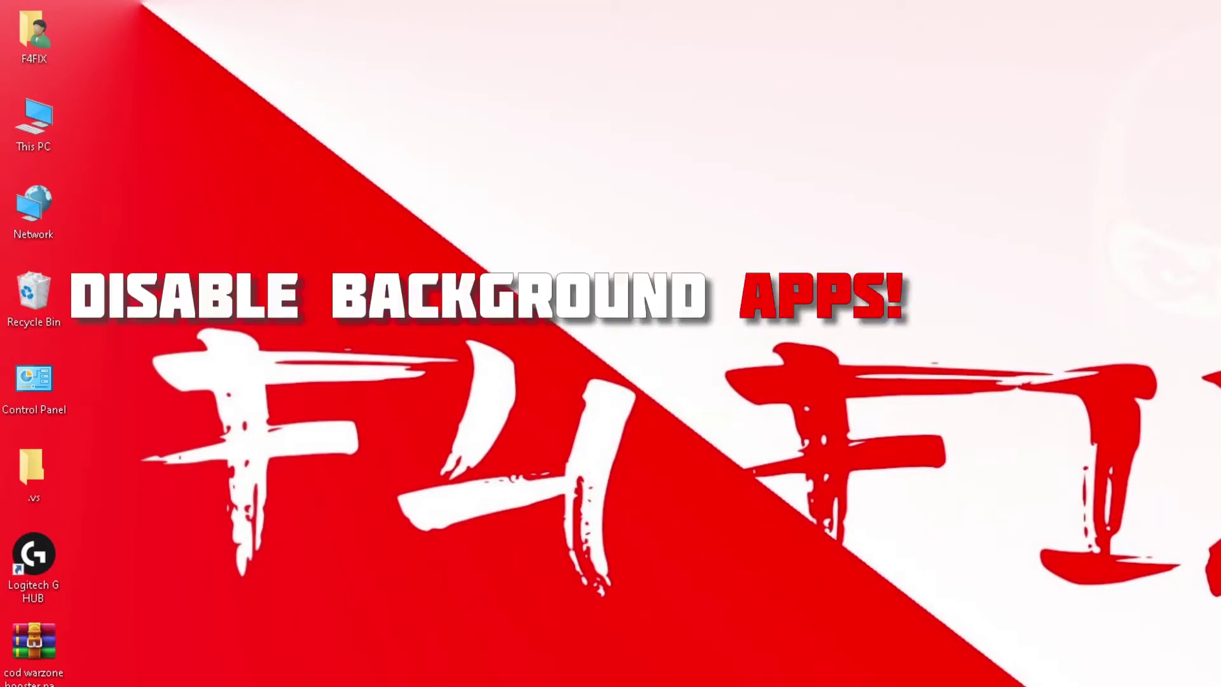
Open the Background apps settings full screen and turn off letting apps run in the background
key(super)
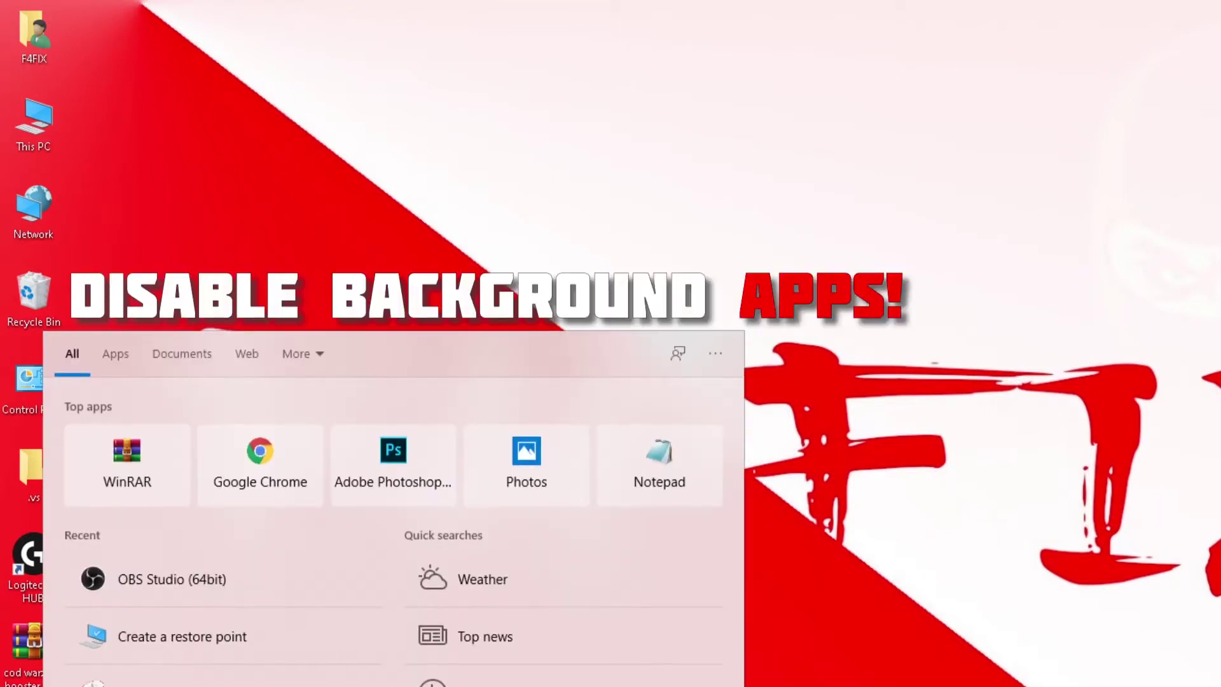
text(backgr)
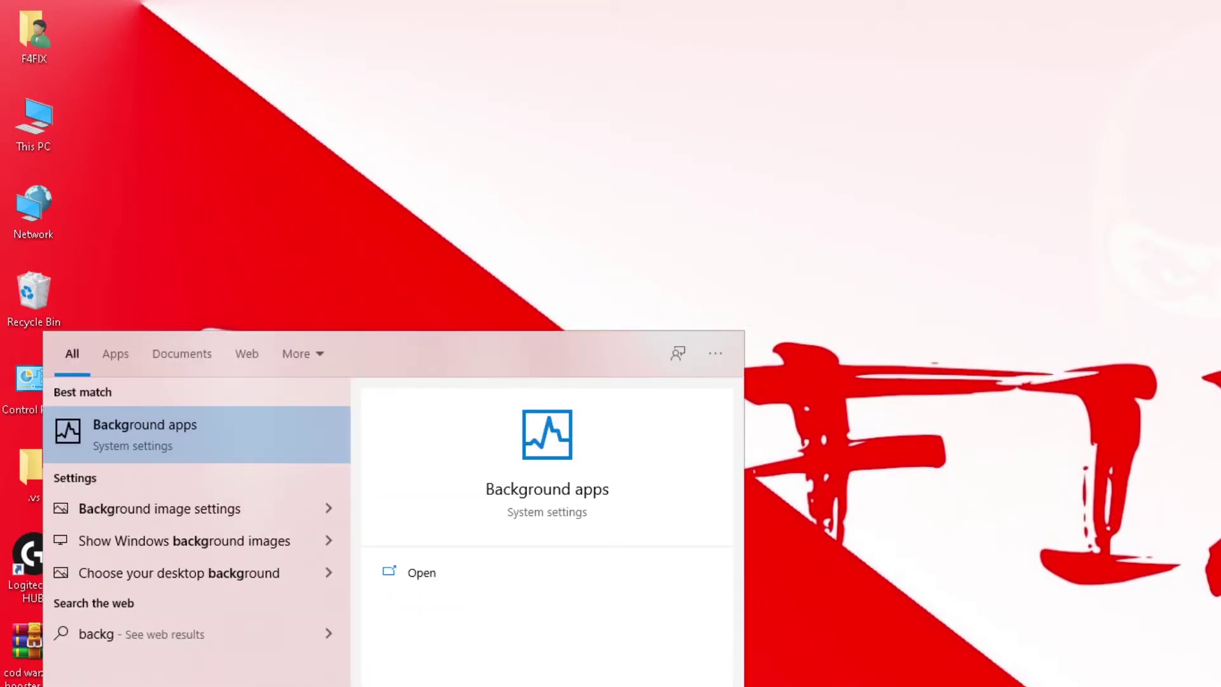
click(267, 426)
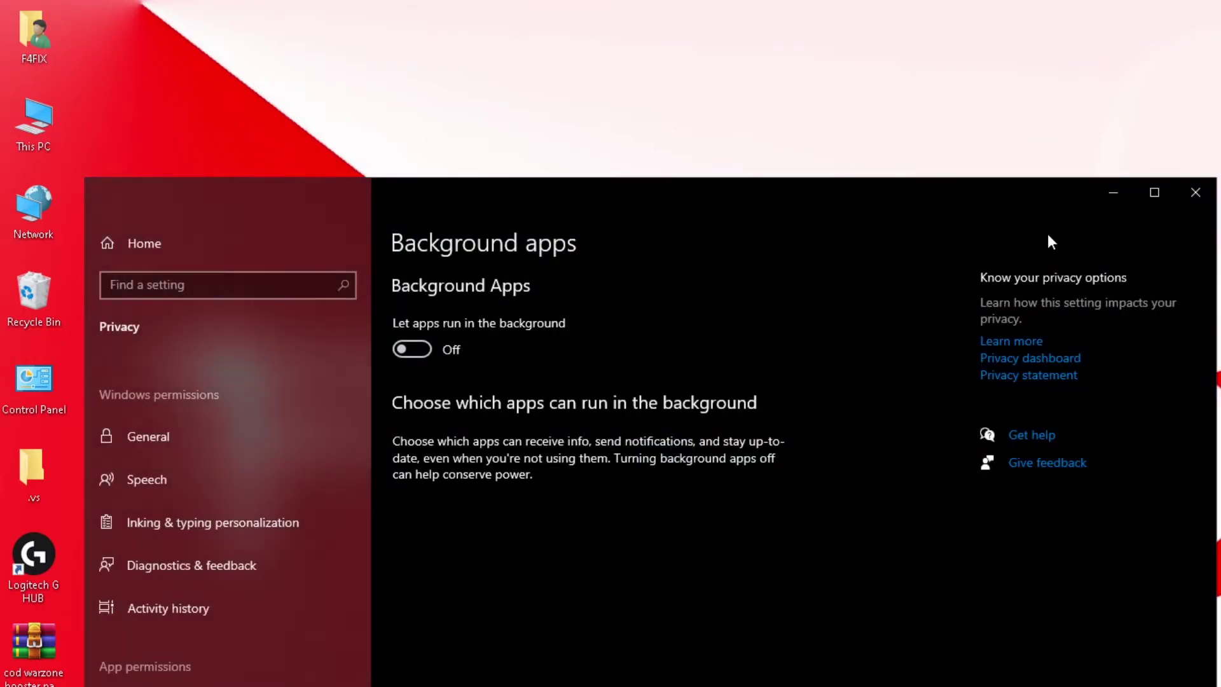
click(1154, 192)
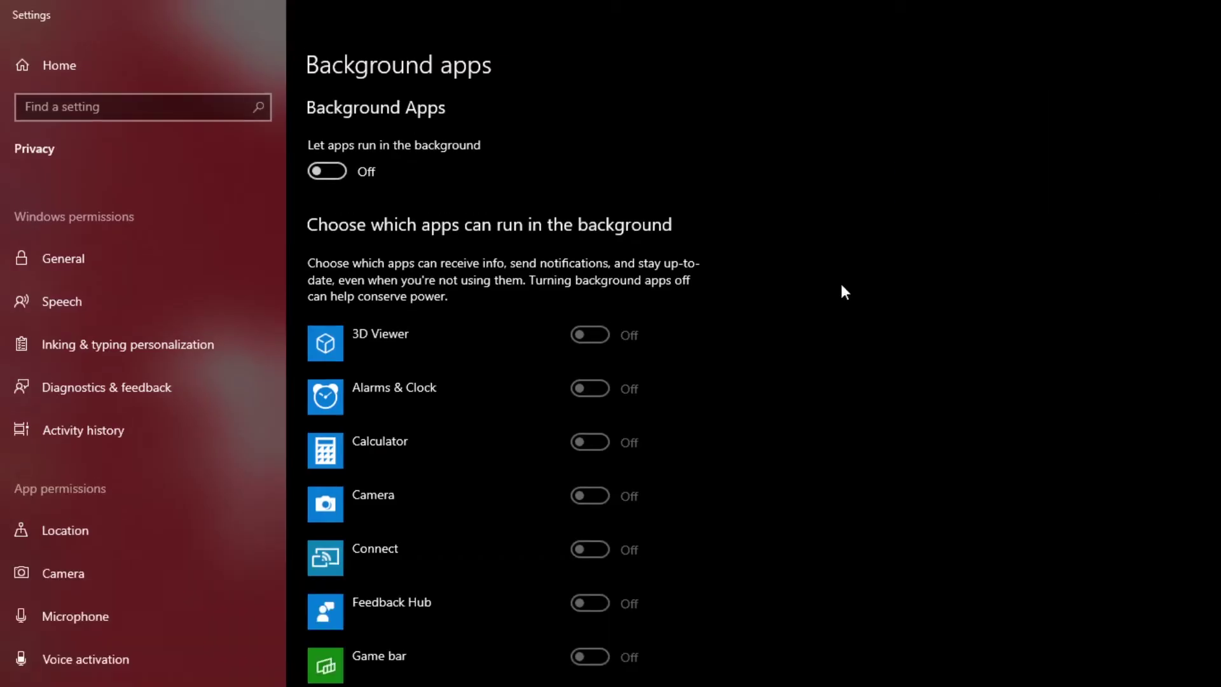
click(321, 172)
click(320, 172)
Check the online speech recognition and notification access switches in the Privacy settings
click(131, 300)
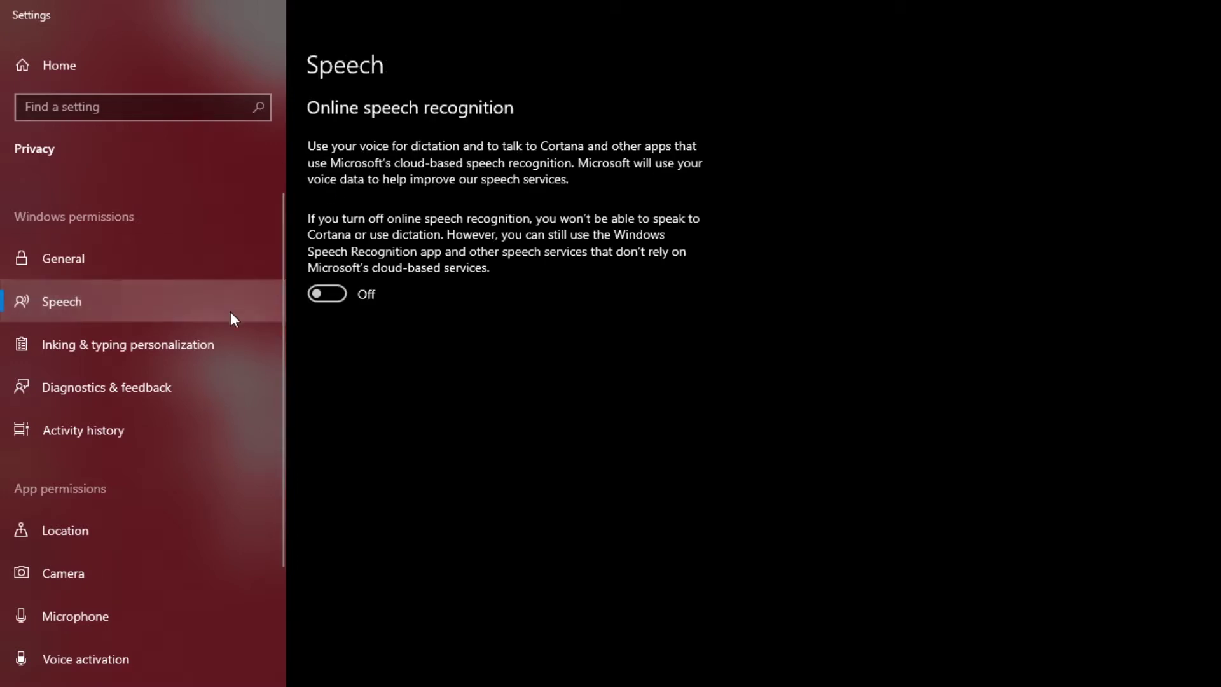
scroll(111, 318, down, 4)
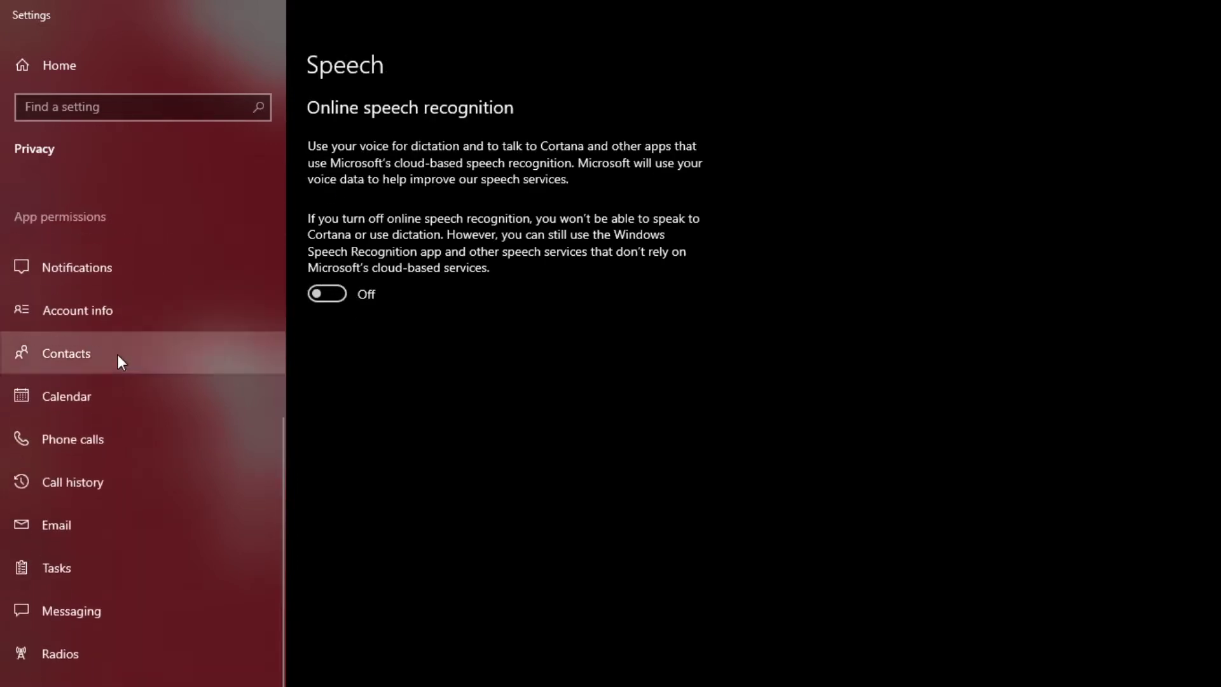
click(122, 286)
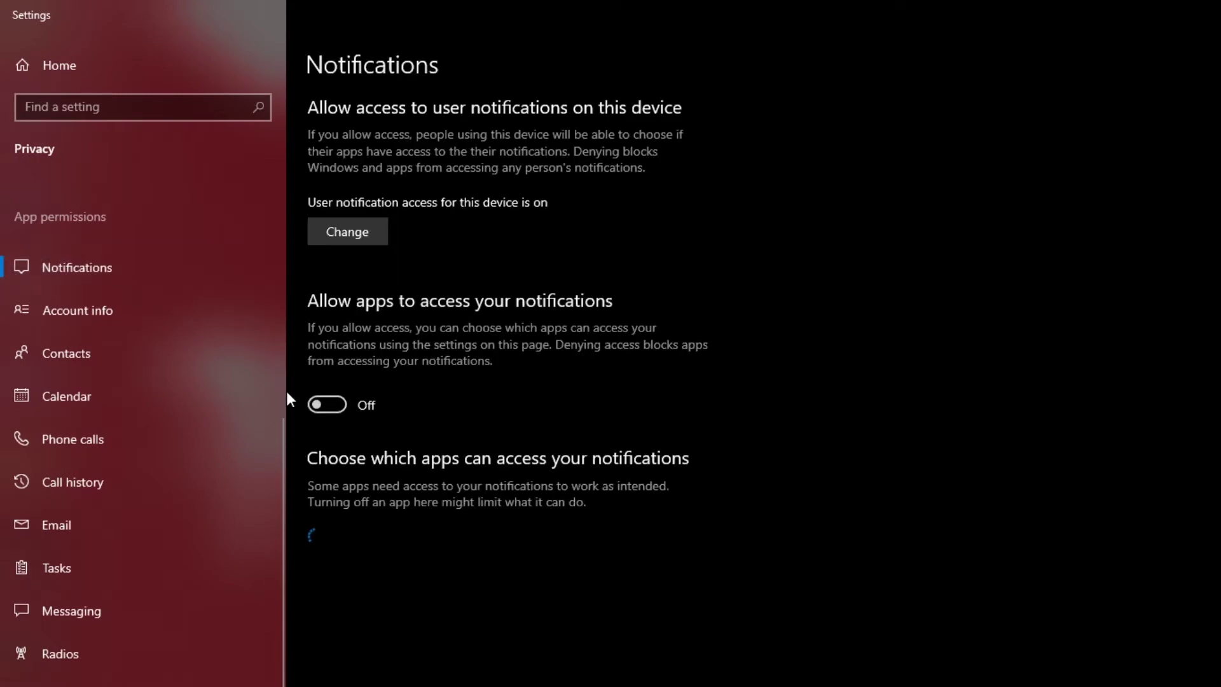
scroll(182, 378, down, 3)
scroll(96, 324, up, 7)
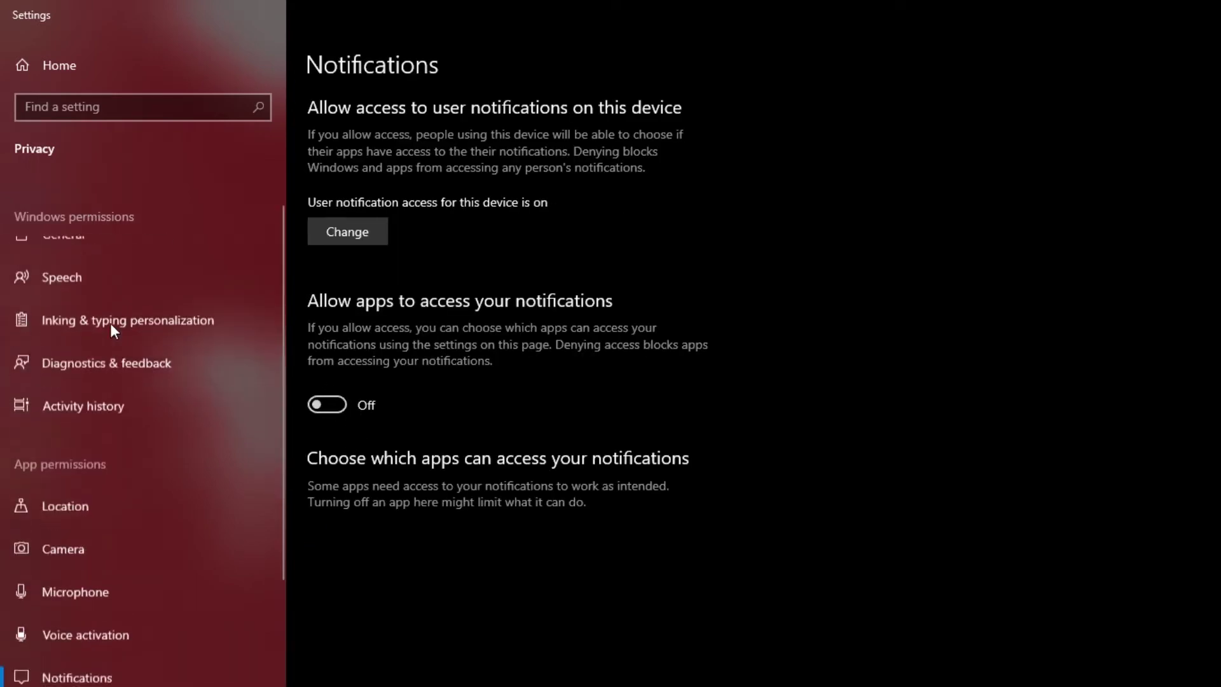
Open the Focus assist settings in the System category and check the automatic rules
click(44, 70)
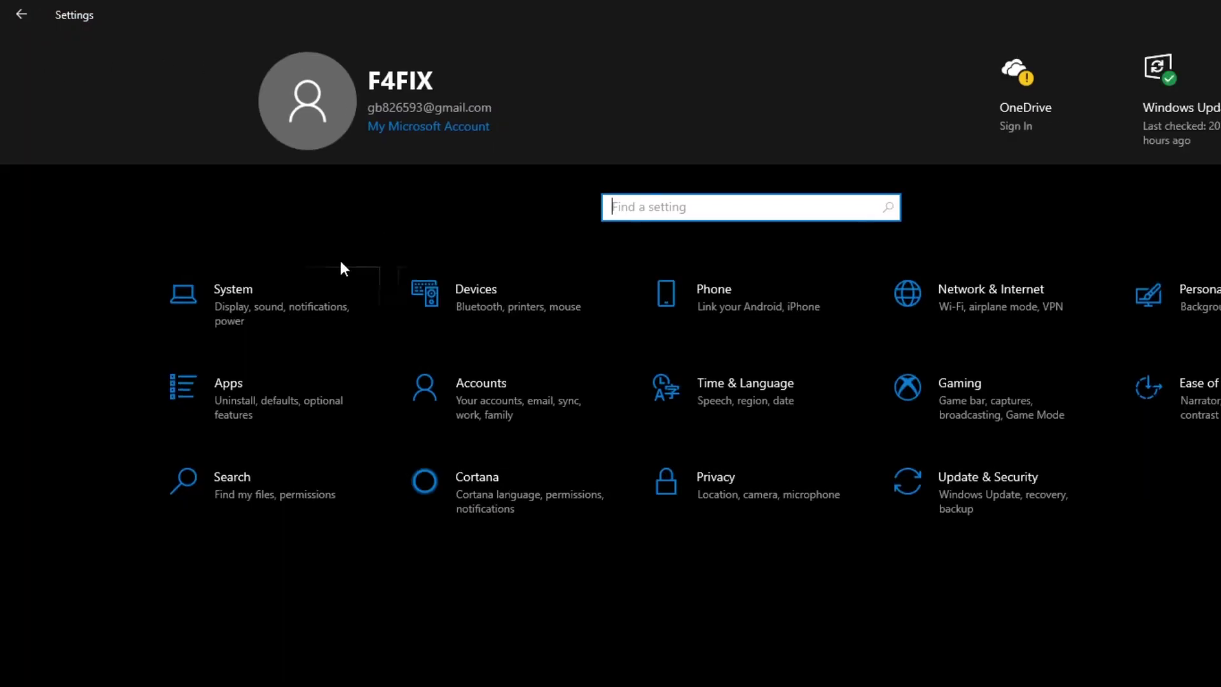
click(240, 315)
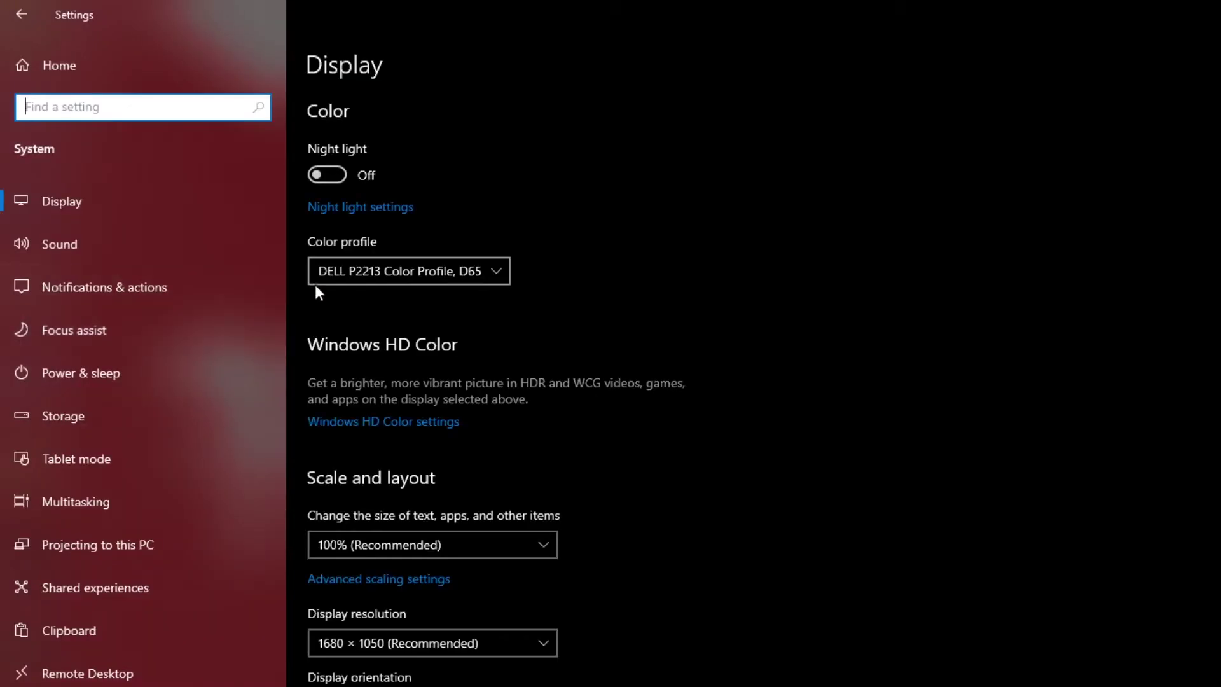
click(143, 286)
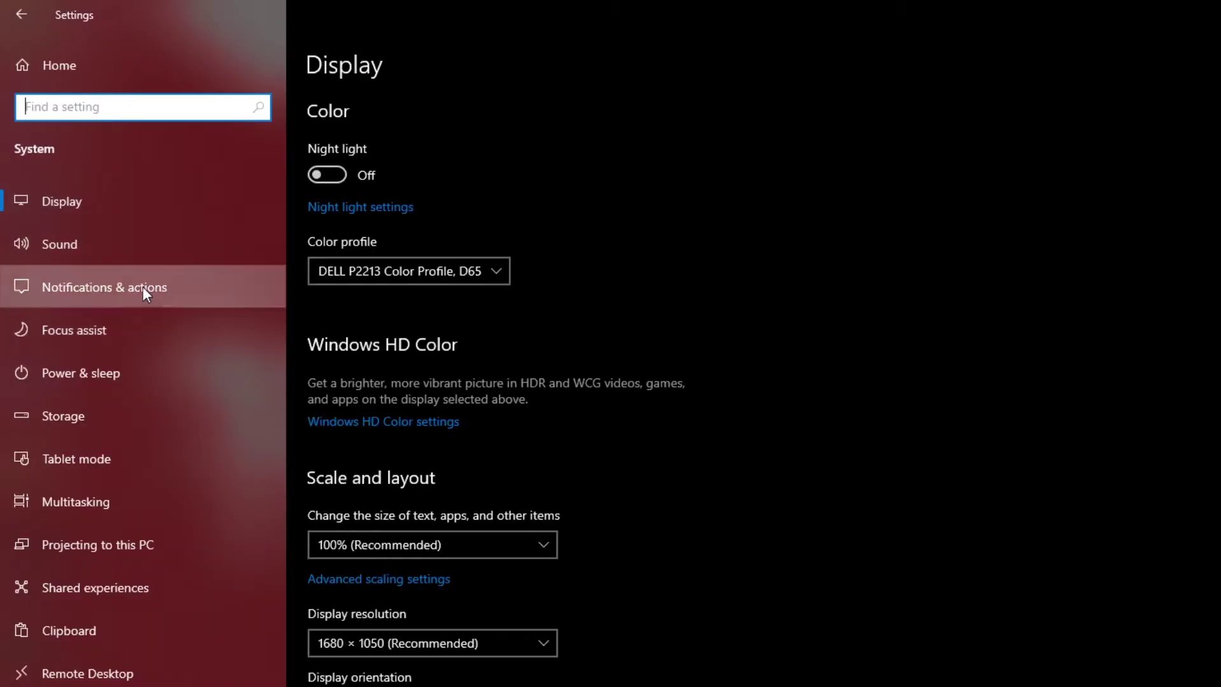
click(115, 329)
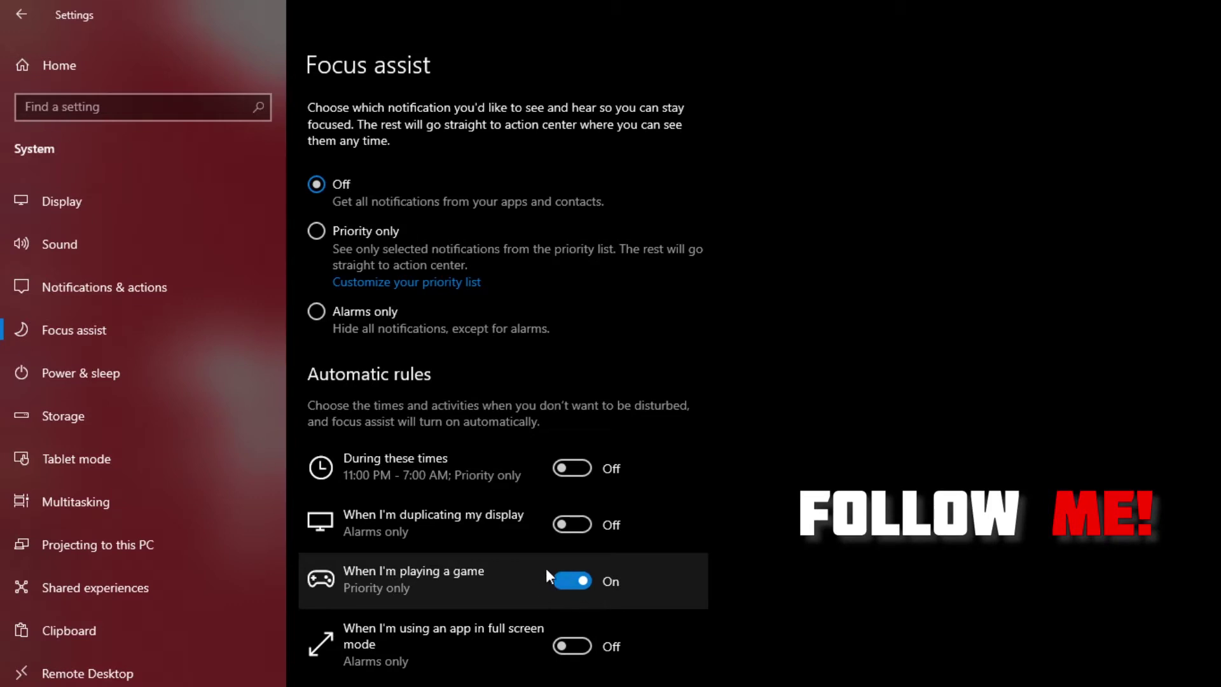
Turn off Game bar recording in the Gaming settings and check the Game Mode switch before closing Settings
click(22, 16)
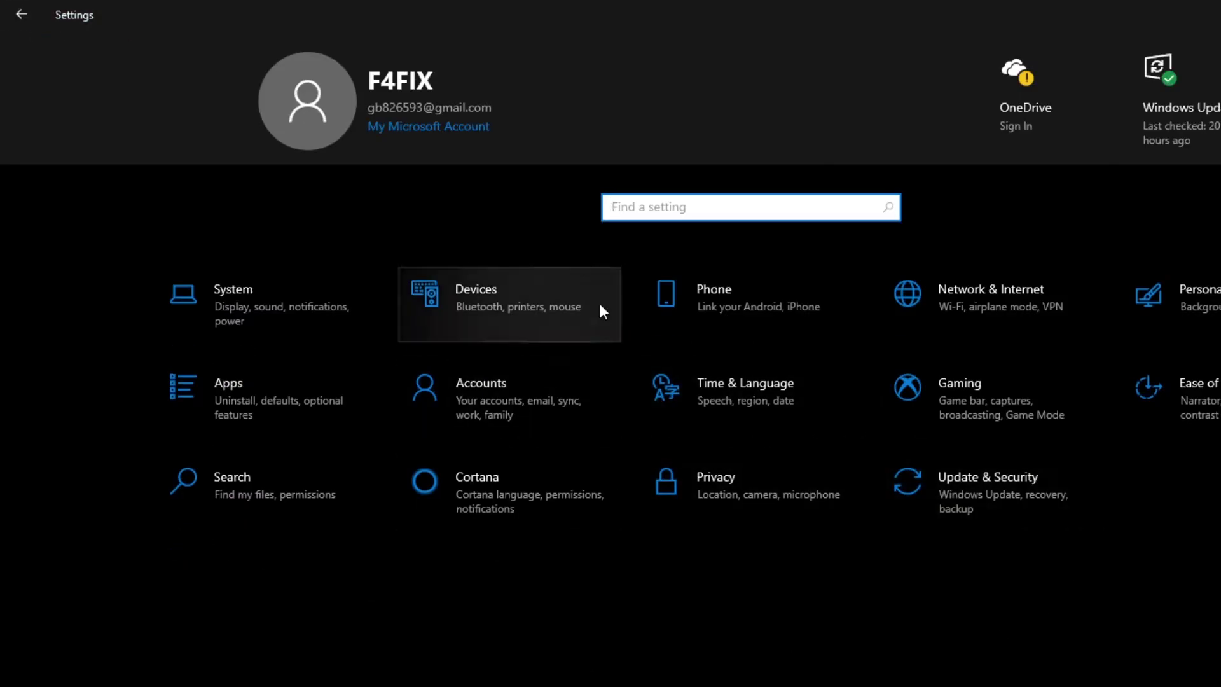
click(974, 399)
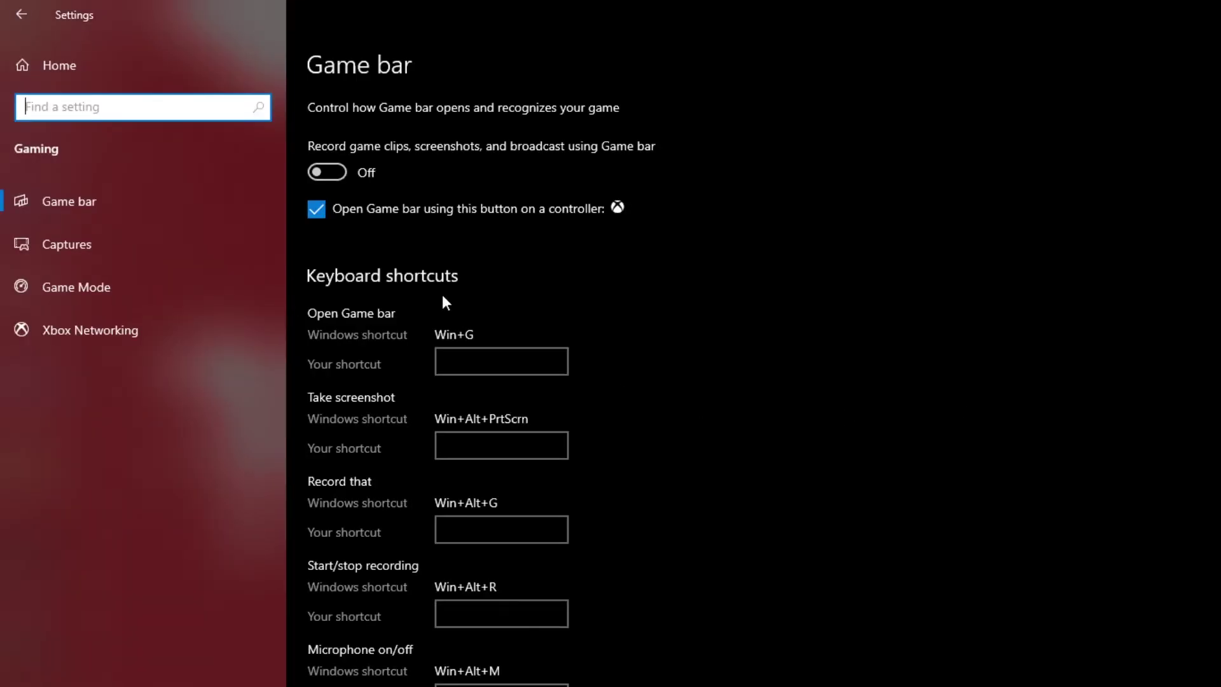
click(323, 174)
click(323, 174)
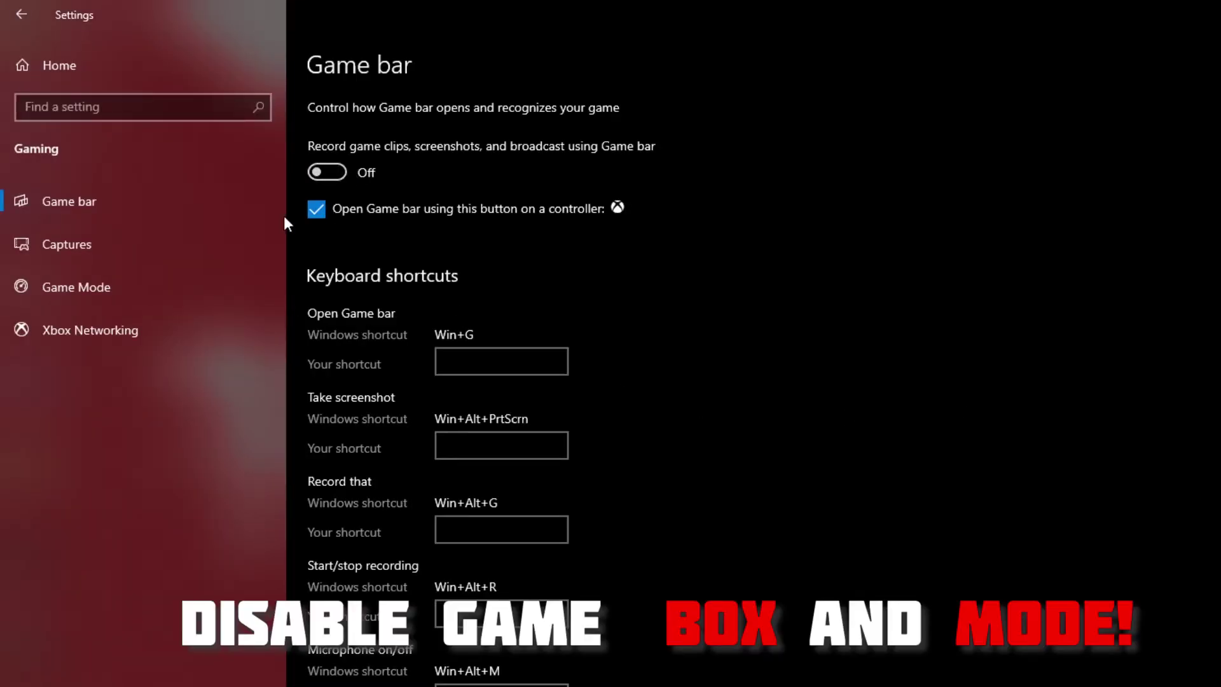
click(182, 275)
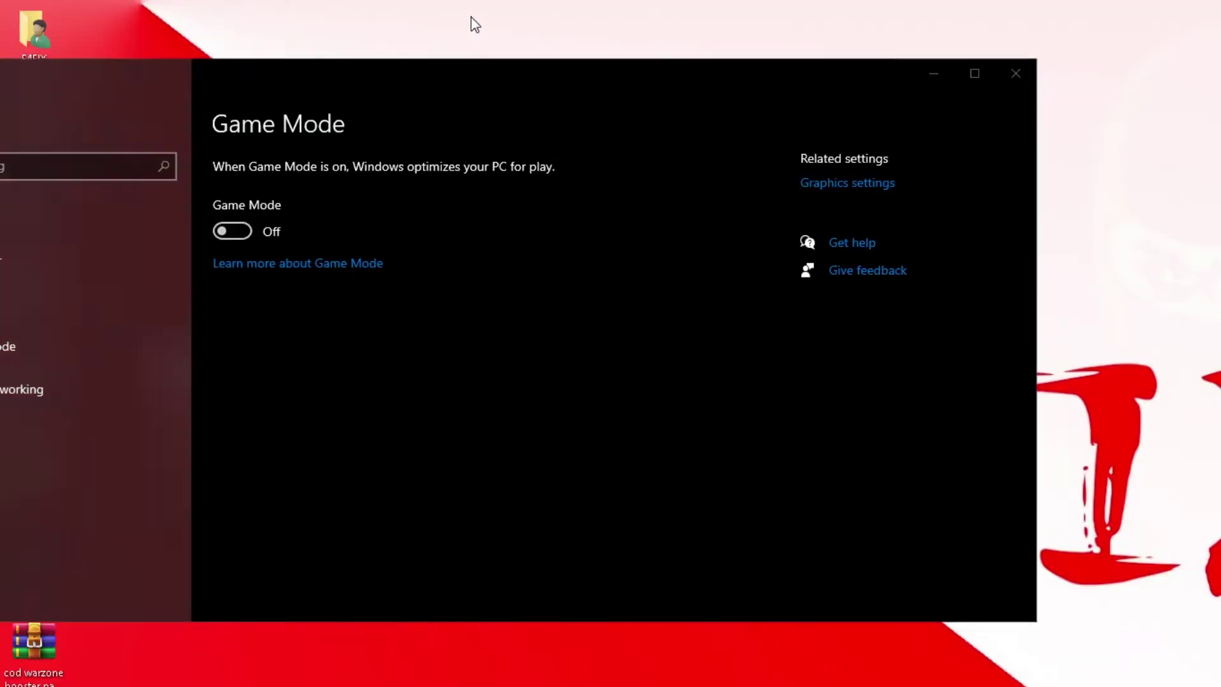
click(1016, 73)
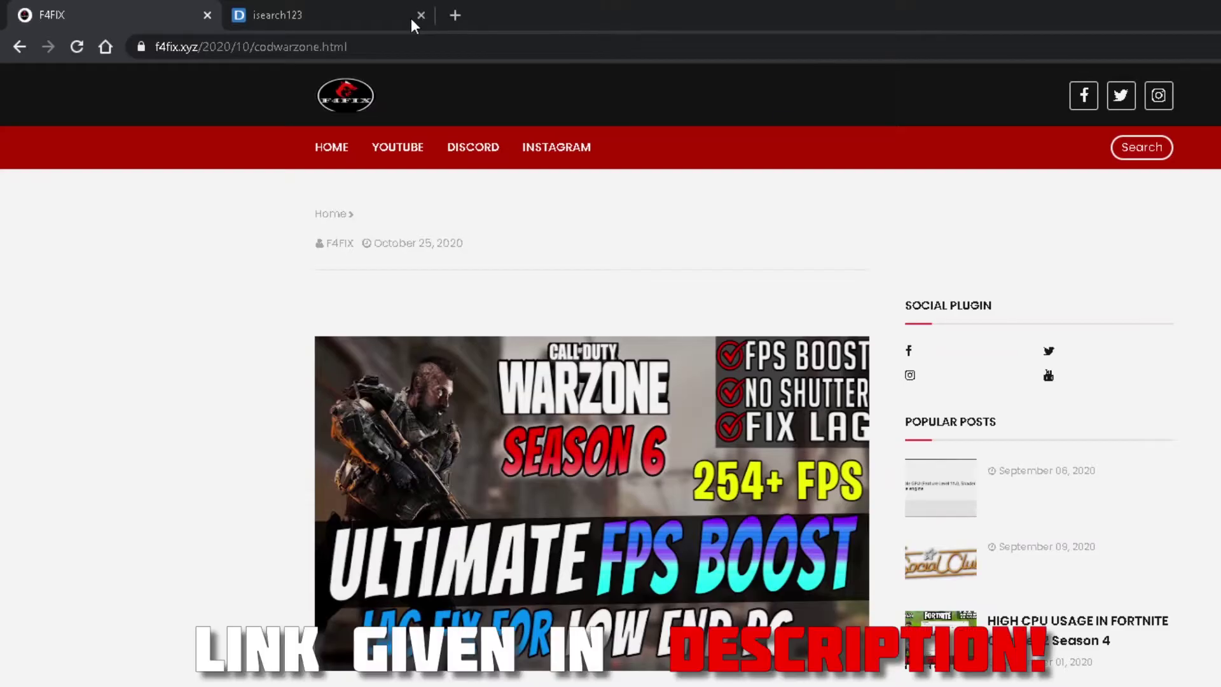
Switch to the browser, look through the F4FIX Warzone page's download instructions, and close the advertisement tabs
click(417, 15)
scroll(533, 257, down, 7)
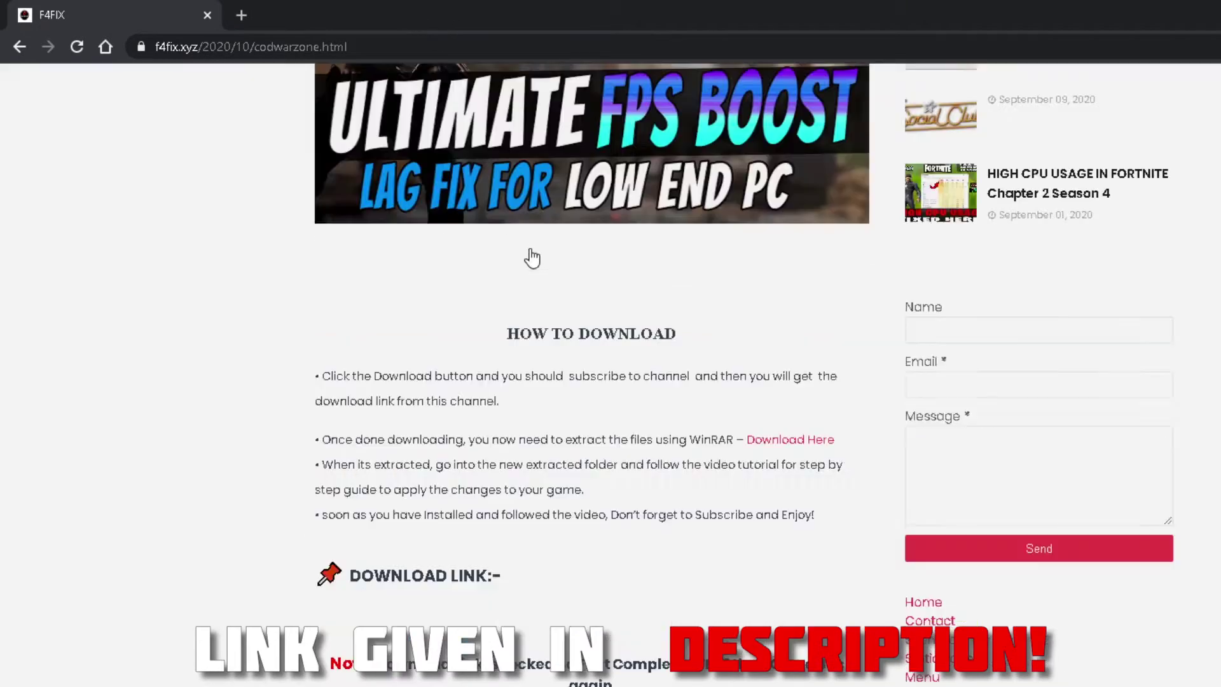
scroll(540, 262, up, 4)
scroll(548, 269, down, 5)
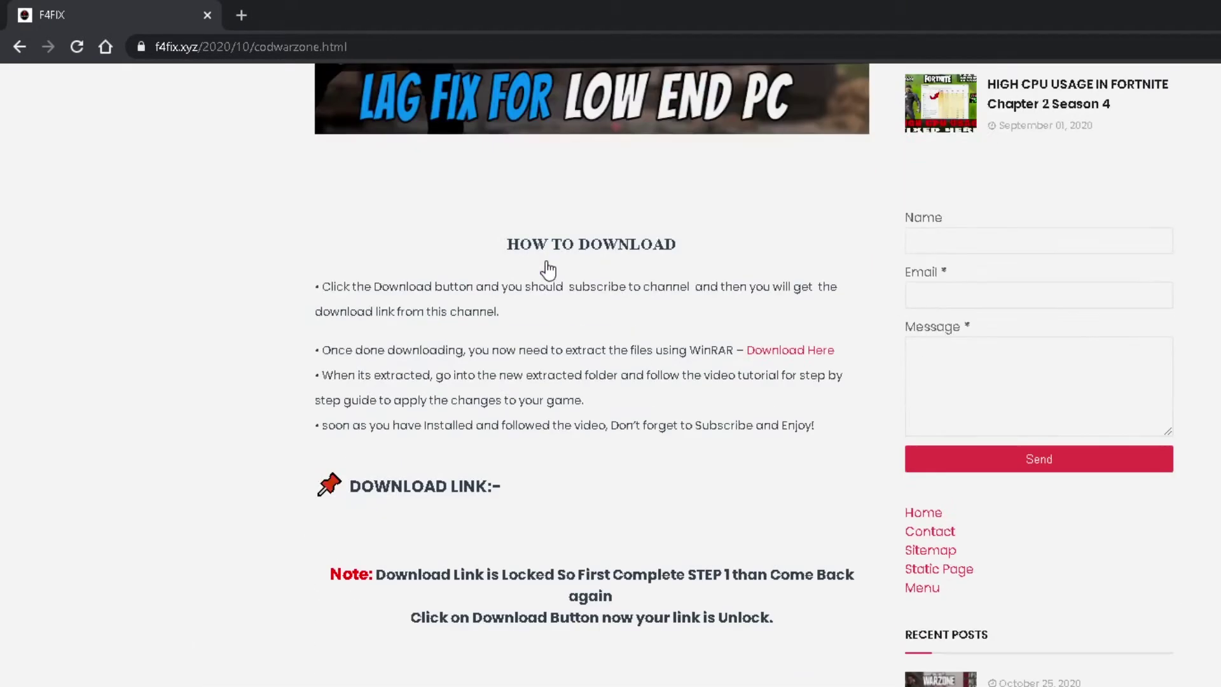
scroll(559, 292, up, 5)
click(199, 286)
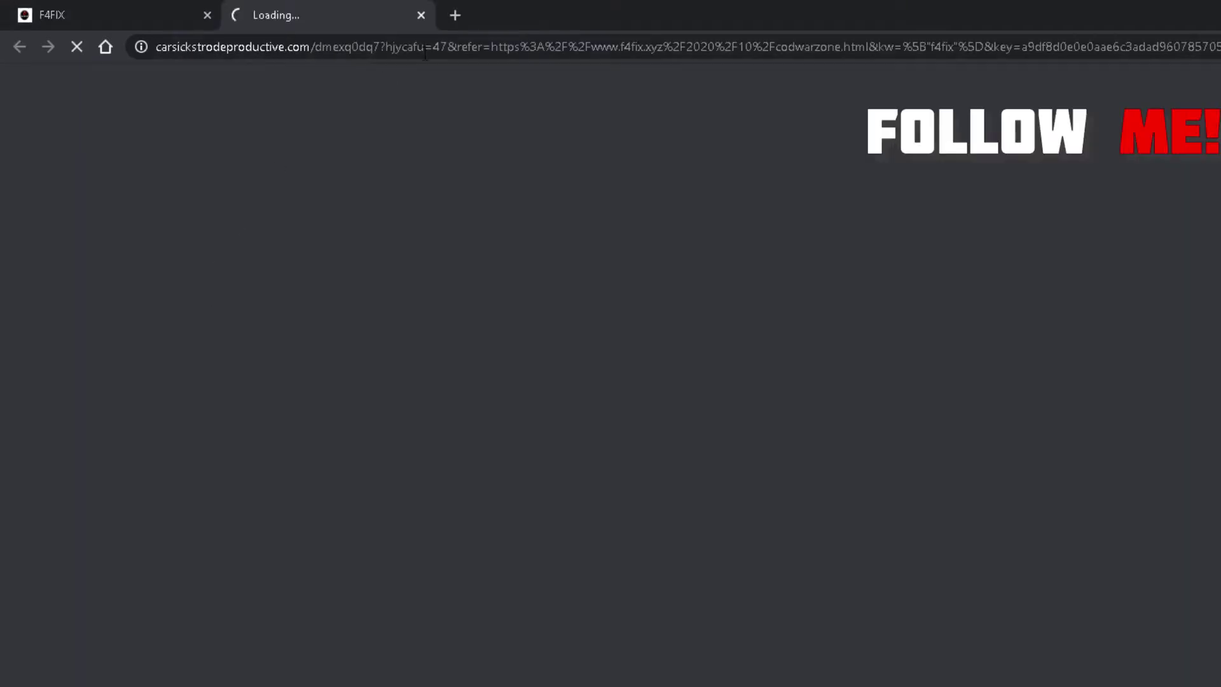
click(421, 16)
Complete STEP 1 of the download page by subscribing to the F4Fix YouTube channel and return to the page
scroll(356, 287, down, 10)
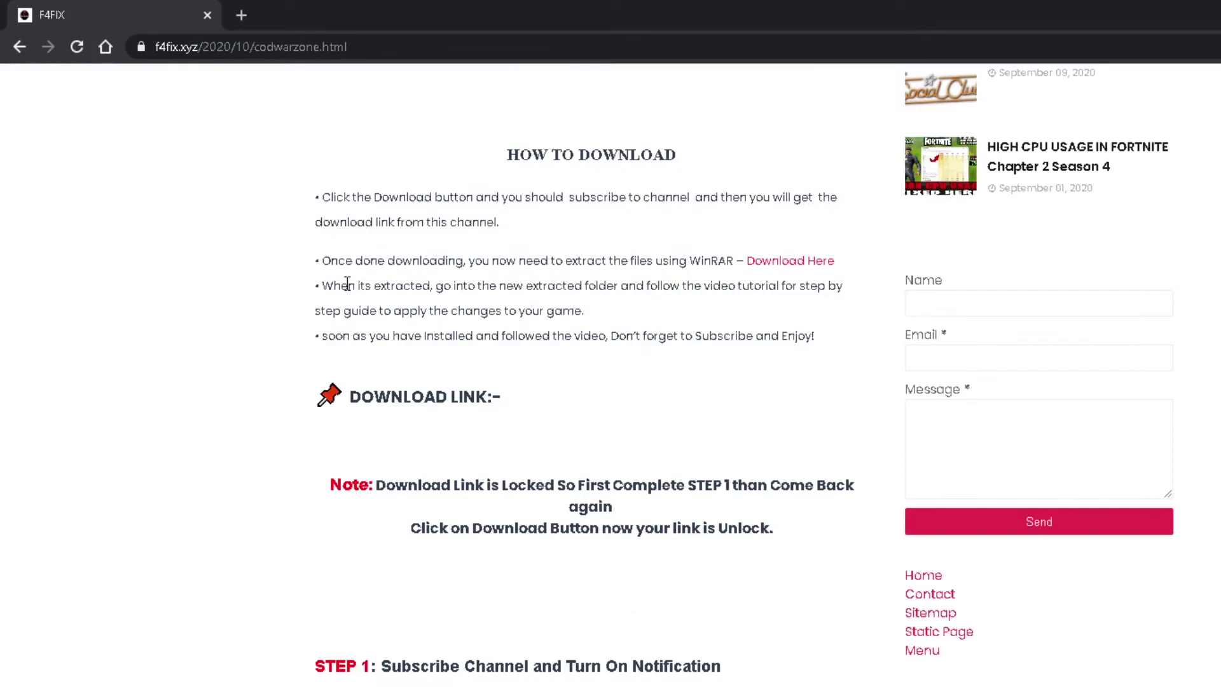
click(539, 493)
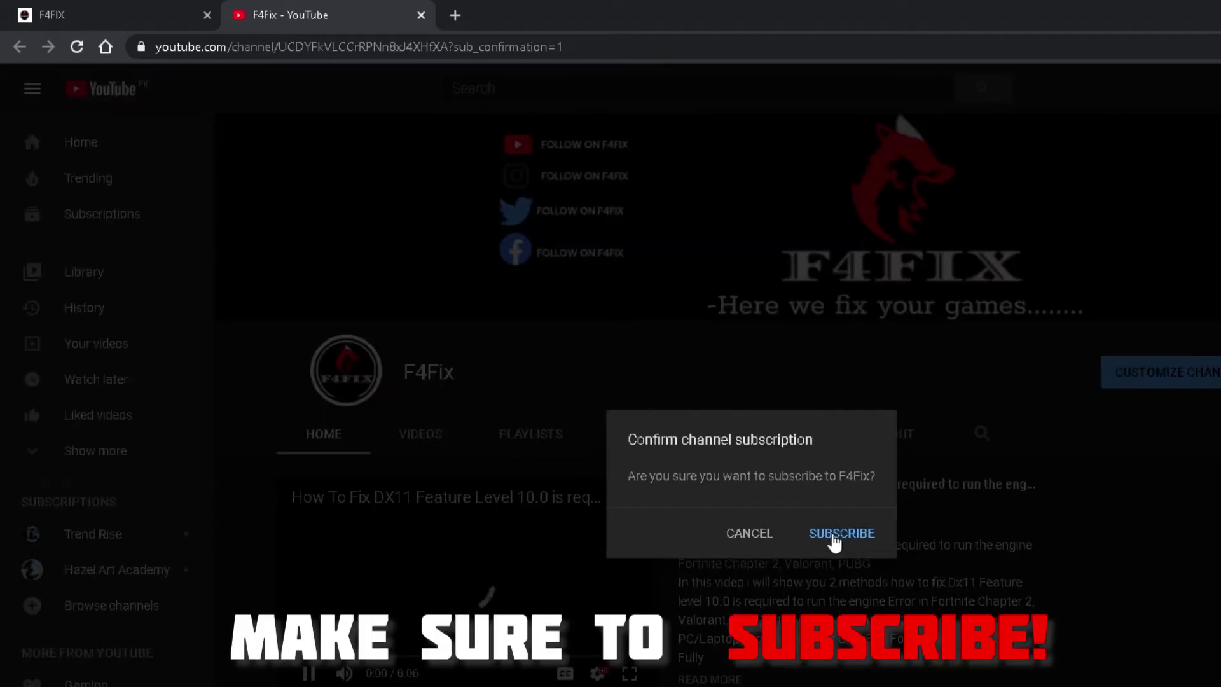
click(834, 535)
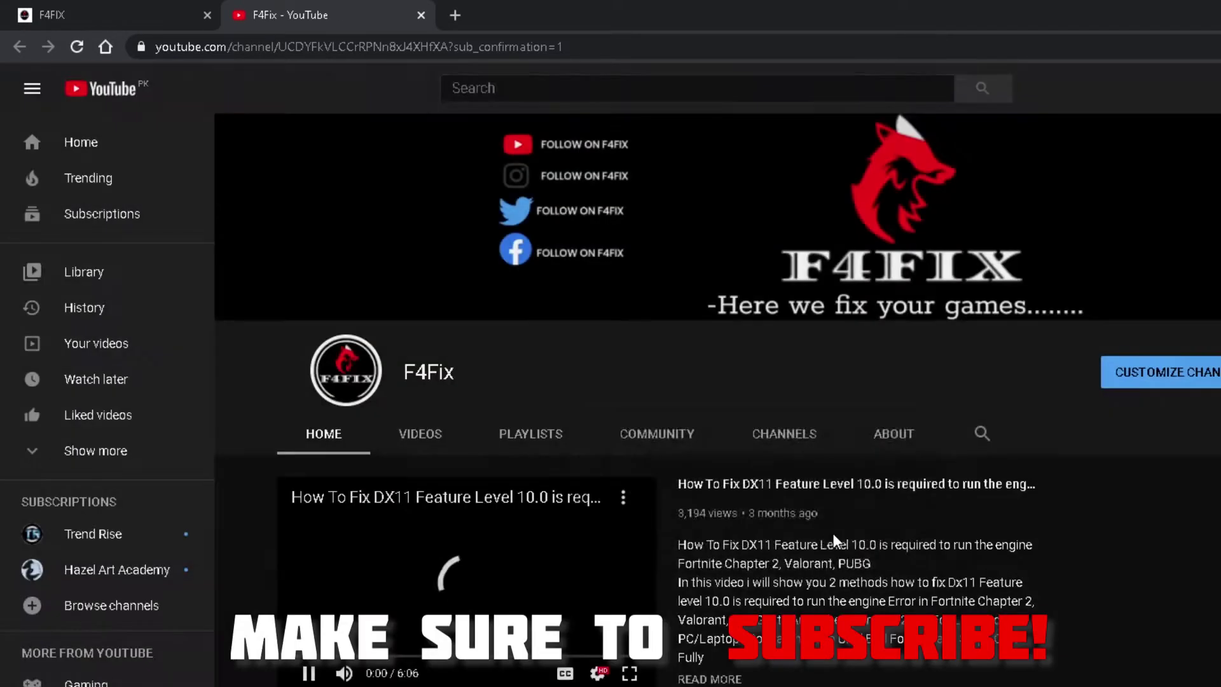
click(622, 541)
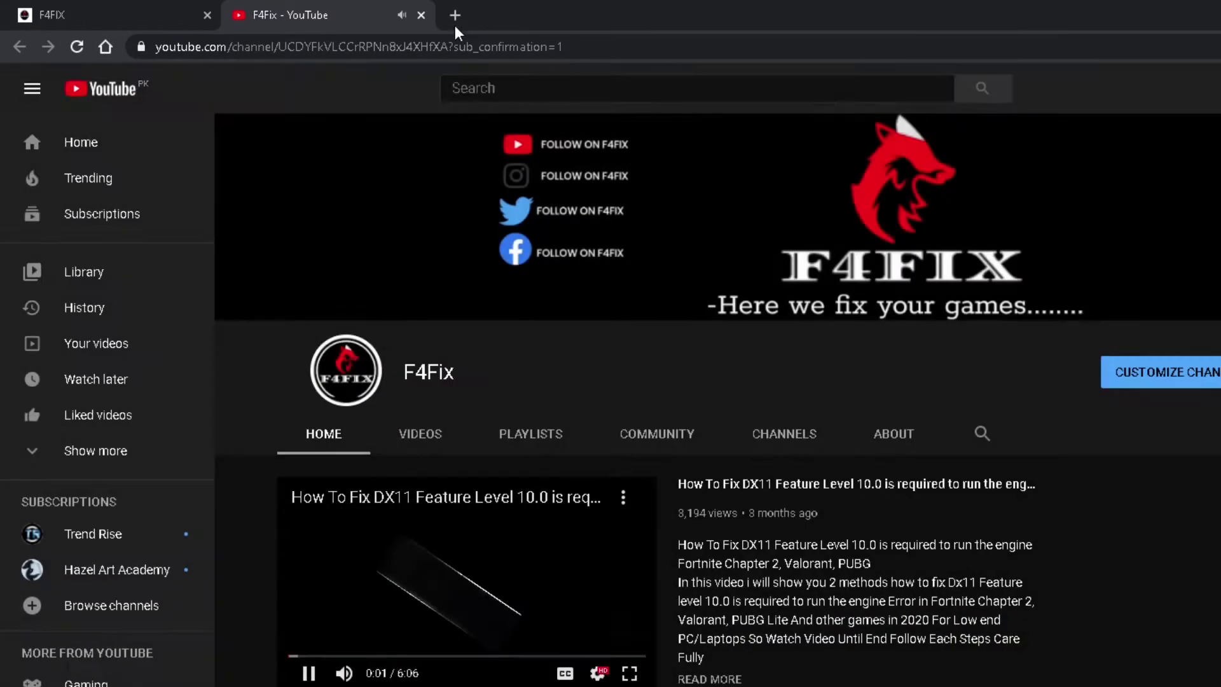
click(422, 18)
Follow the STEP 2 download link to MEGA and download cod warzone booster pack by f4fix.rar
scroll(229, 408, down, 5)
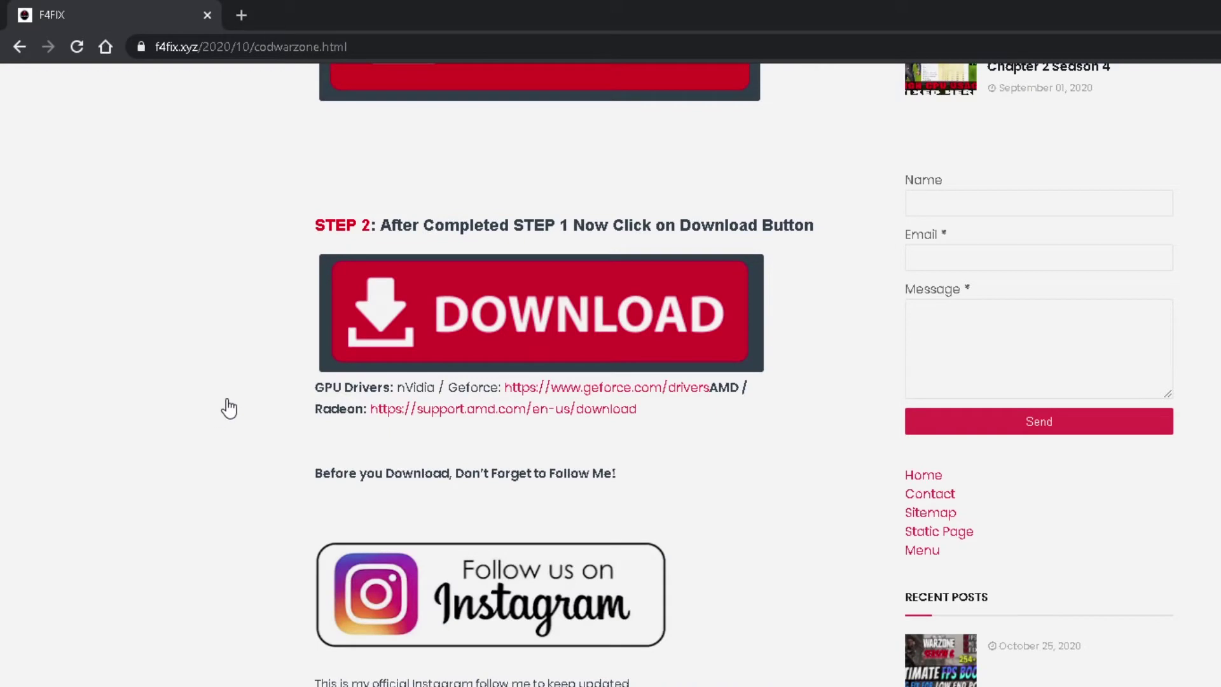
click(483, 341)
click(423, 15)
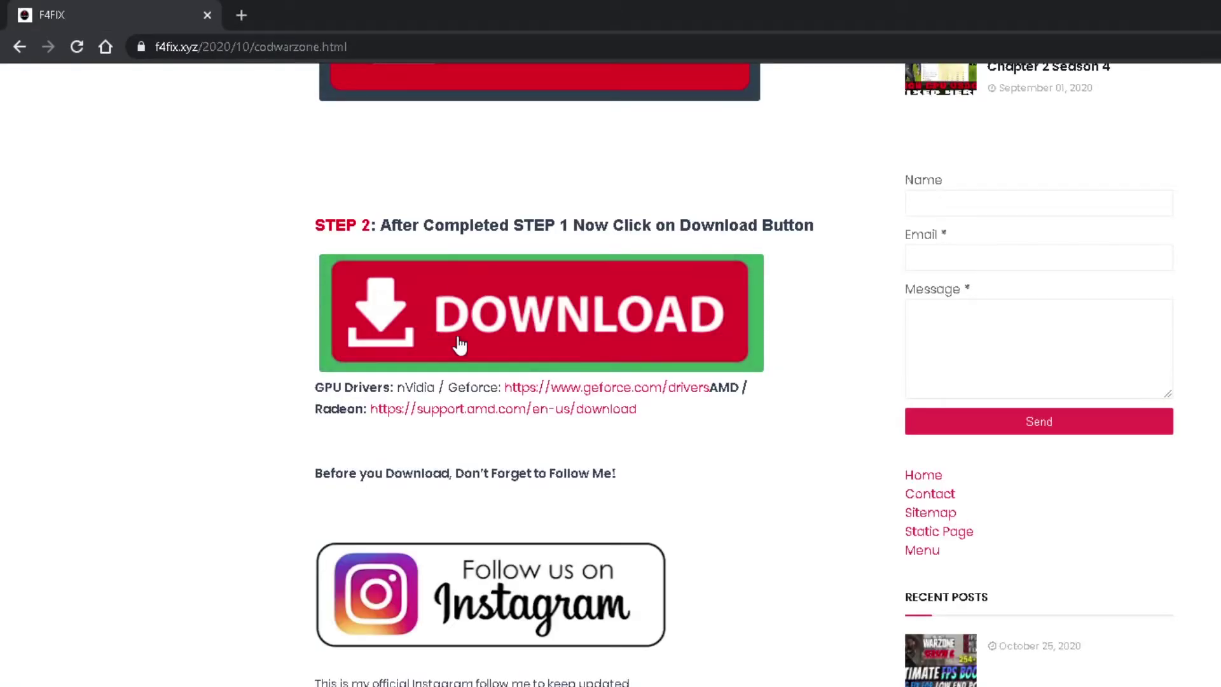
click(495, 334)
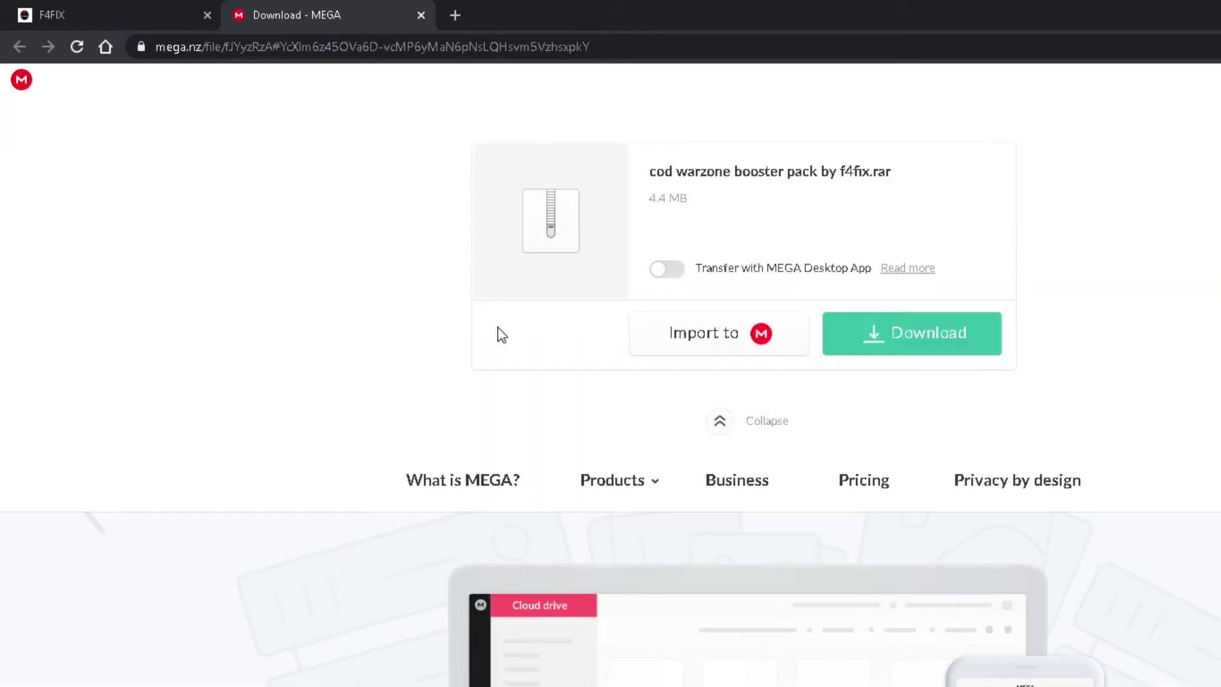
click(861, 332)
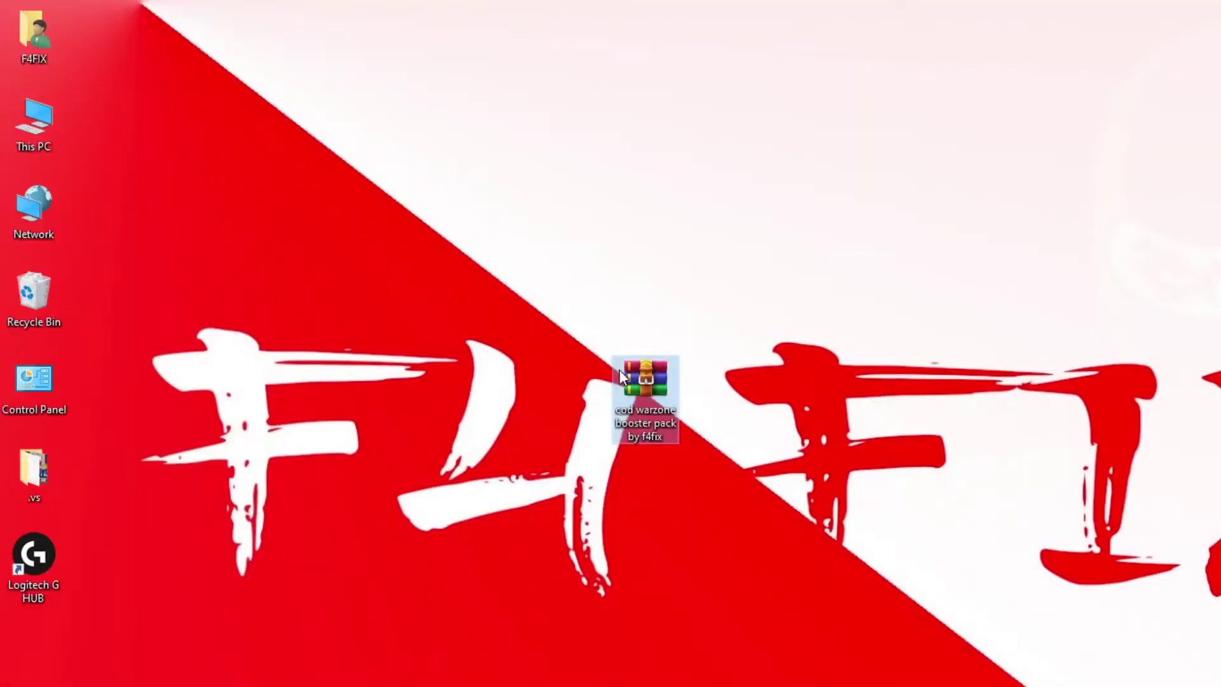
Extract the cod warzone booster pack by f4fix archive on the desktop and open the extracted folder
right_click(658, 387)
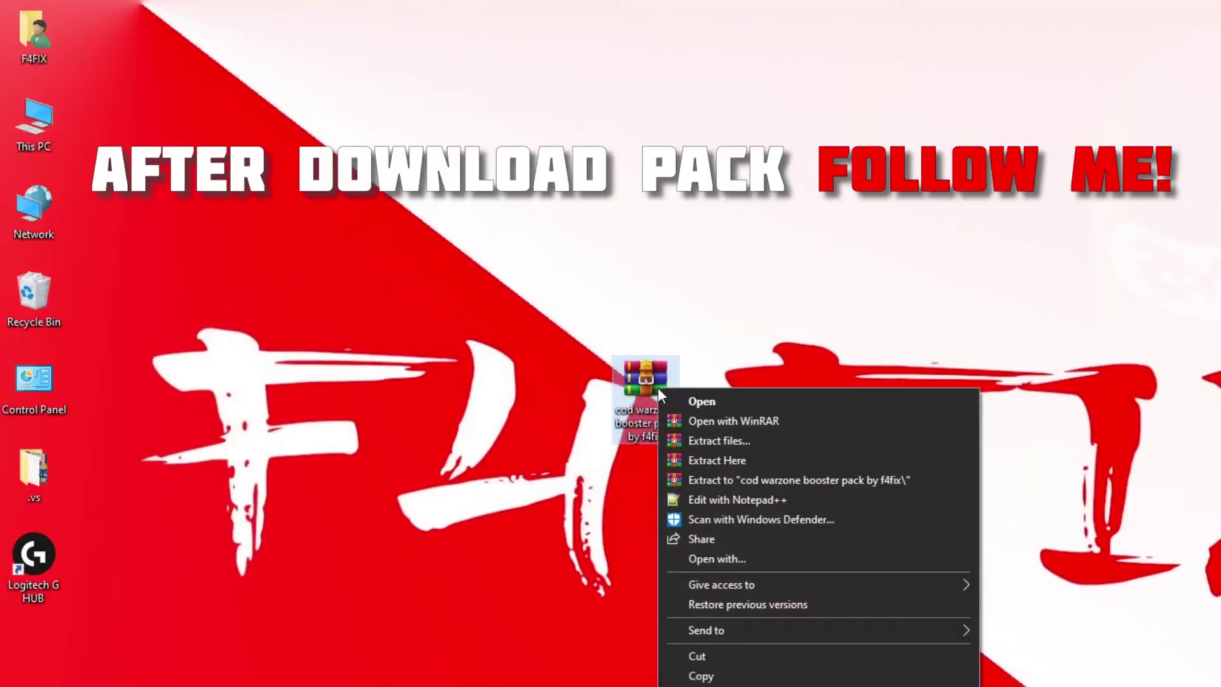
click(702, 459)
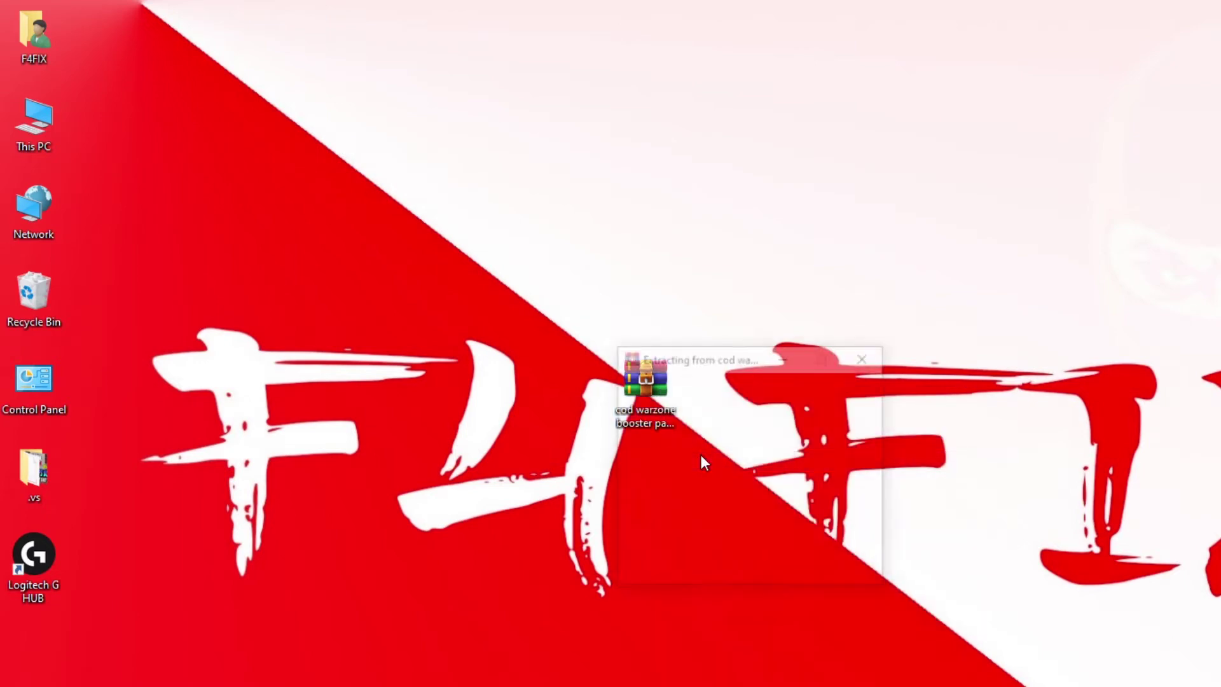
right_click(331, 429)
click(360, 479)
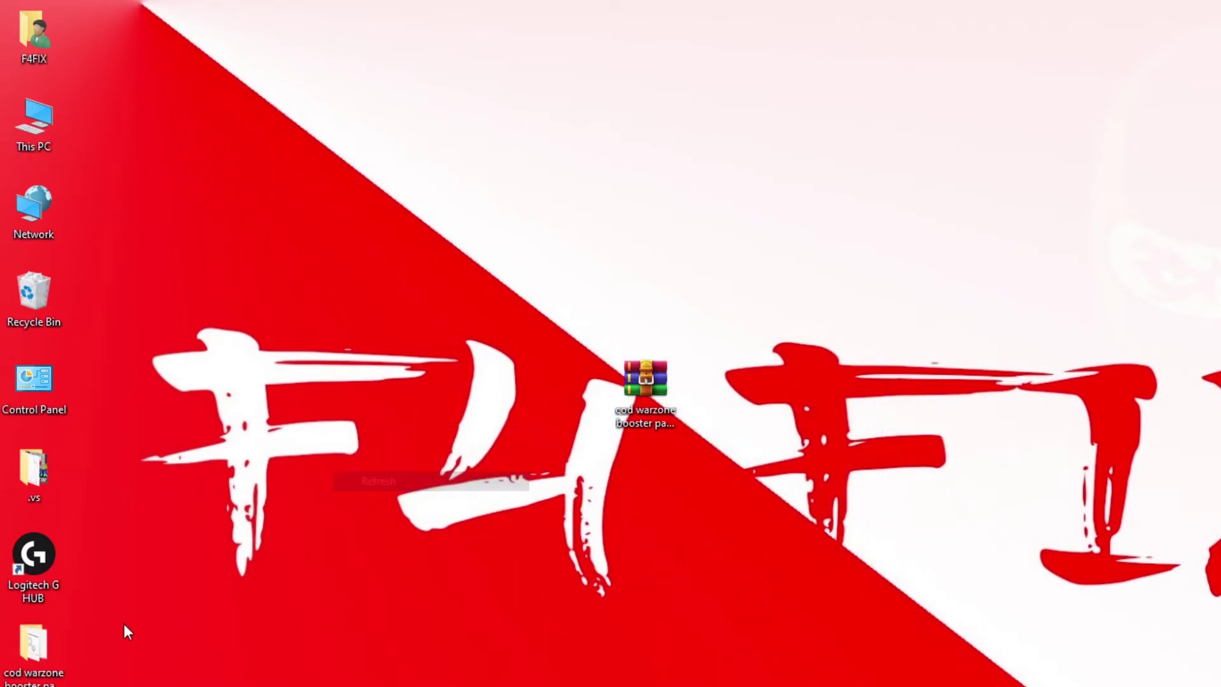
double_click(33, 645)
double_click(909, 264)
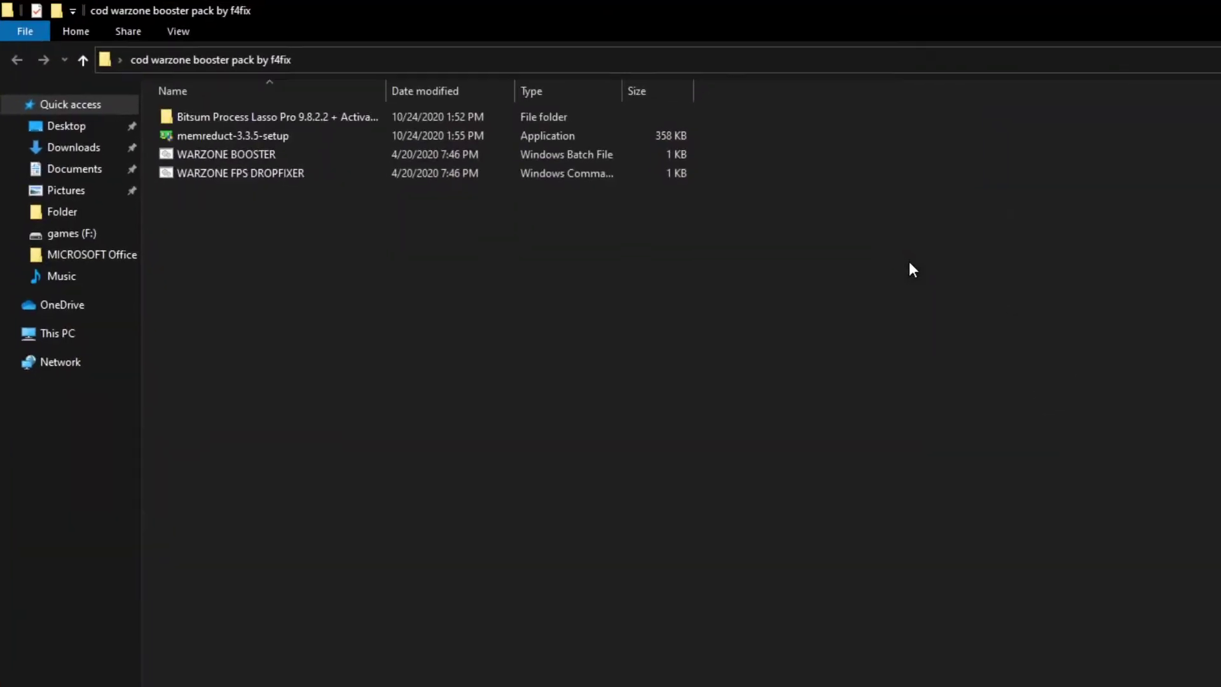
Display the booster pack folder's contents as extra large icons
click(180, 31)
click(203, 54)
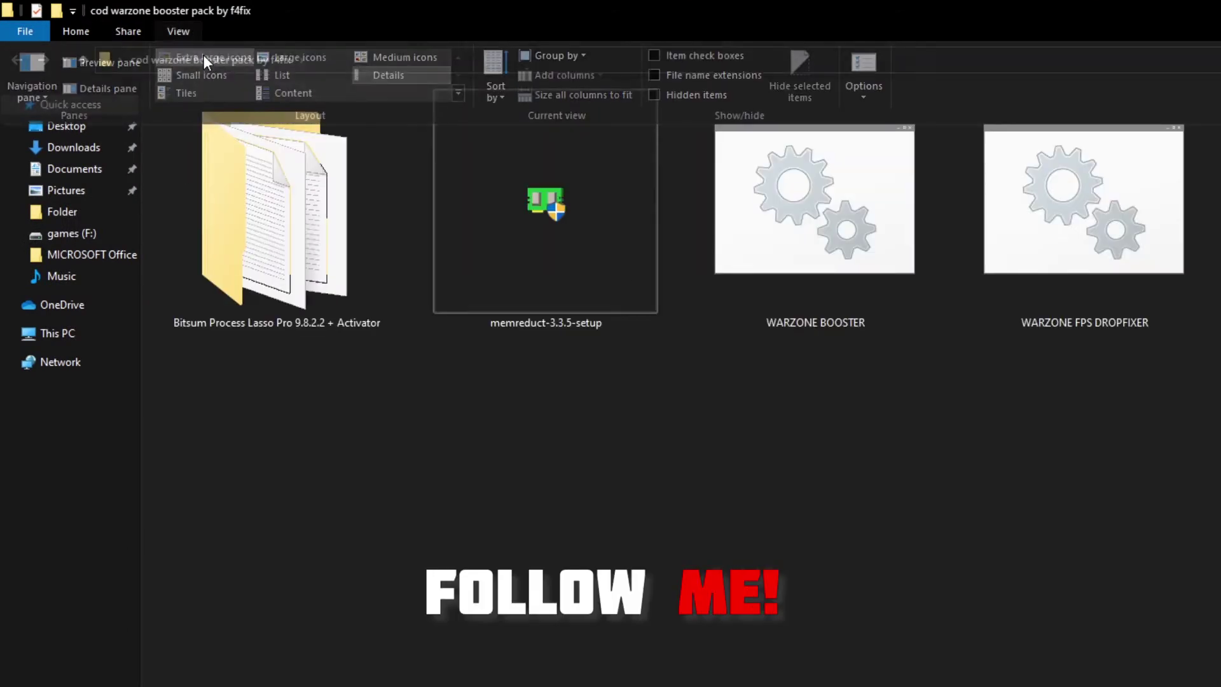
drag(958, 425, 163, 128)
drag(981, 444, 708, 433)
Open the Setup folder inside the nested Bitsum Process Lasso Pro 9.8.2.2 + Activator folders and show its files as extra large icons
double_click(183, 255)
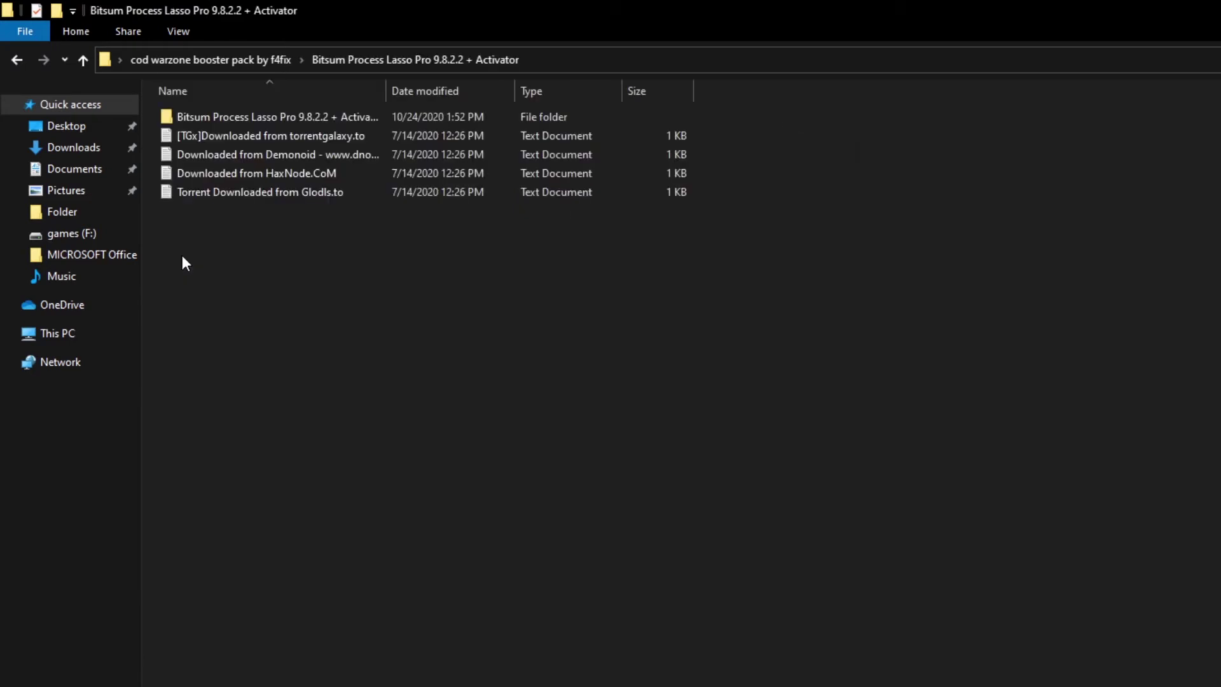
double_click(255, 120)
double_click(204, 135)
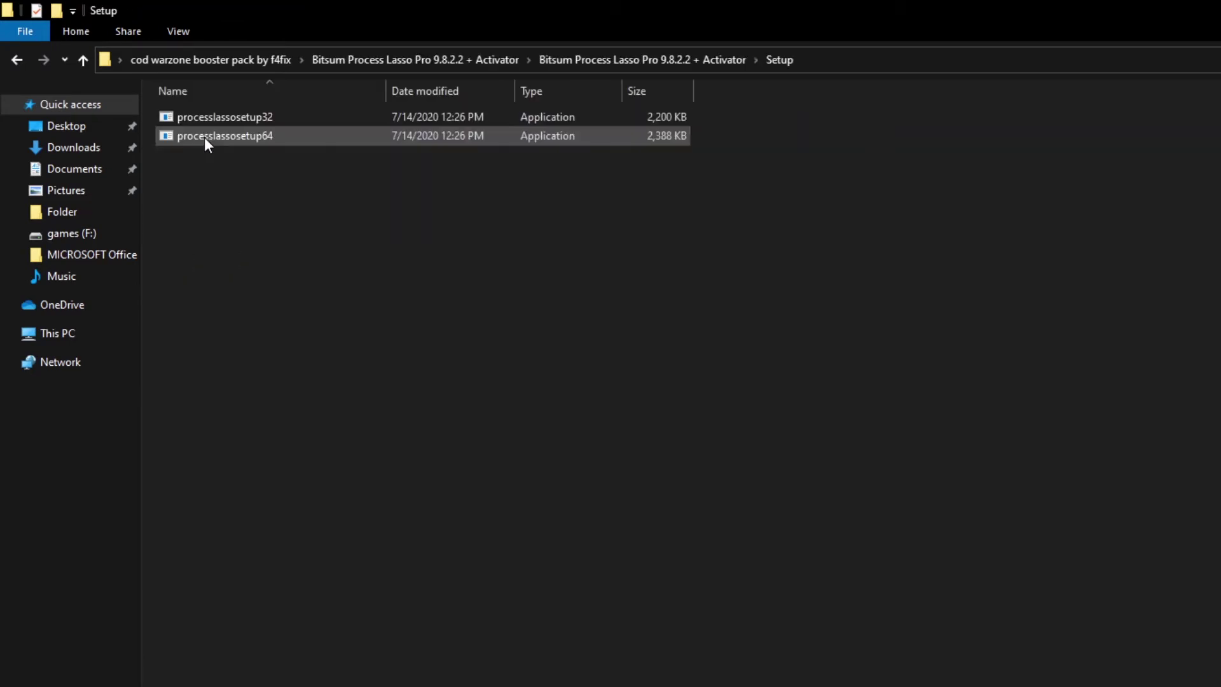
drag(253, 220, 191, 115)
click(178, 31)
click(171, 53)
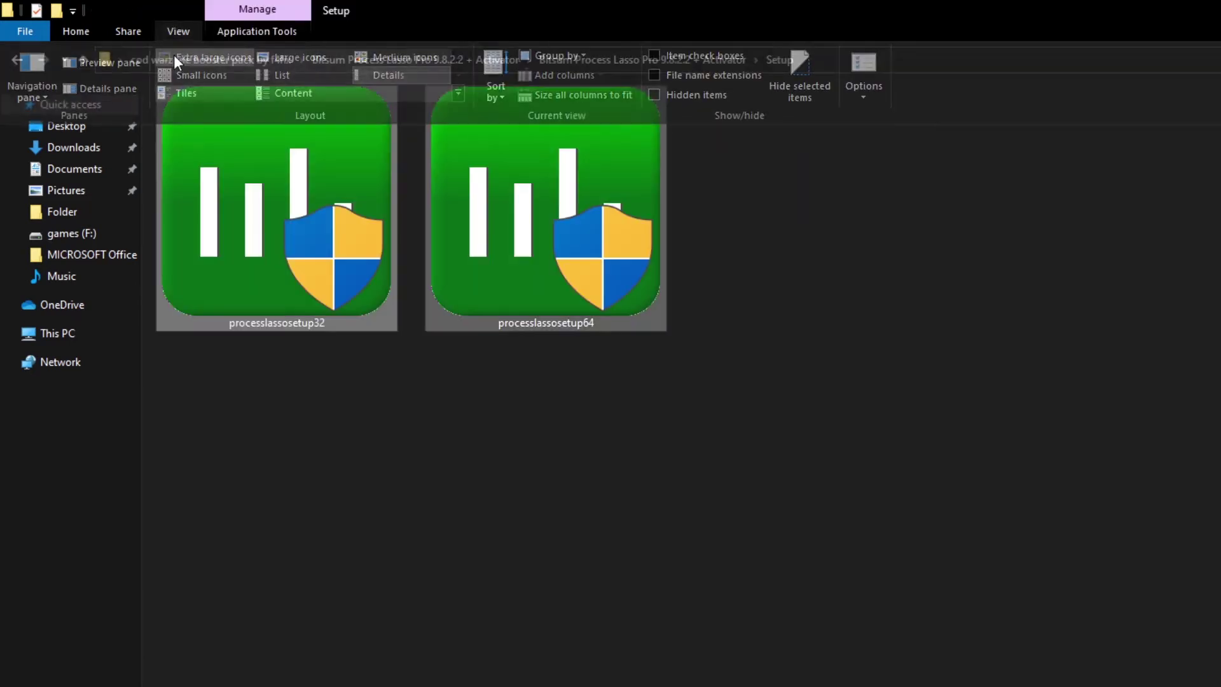
click(648, 516)
drag(709, 413, 607, 456)
Install Process Lasso with processlassosetup64, accepting the license agreement and keeping the default startup options
click(597, 303)
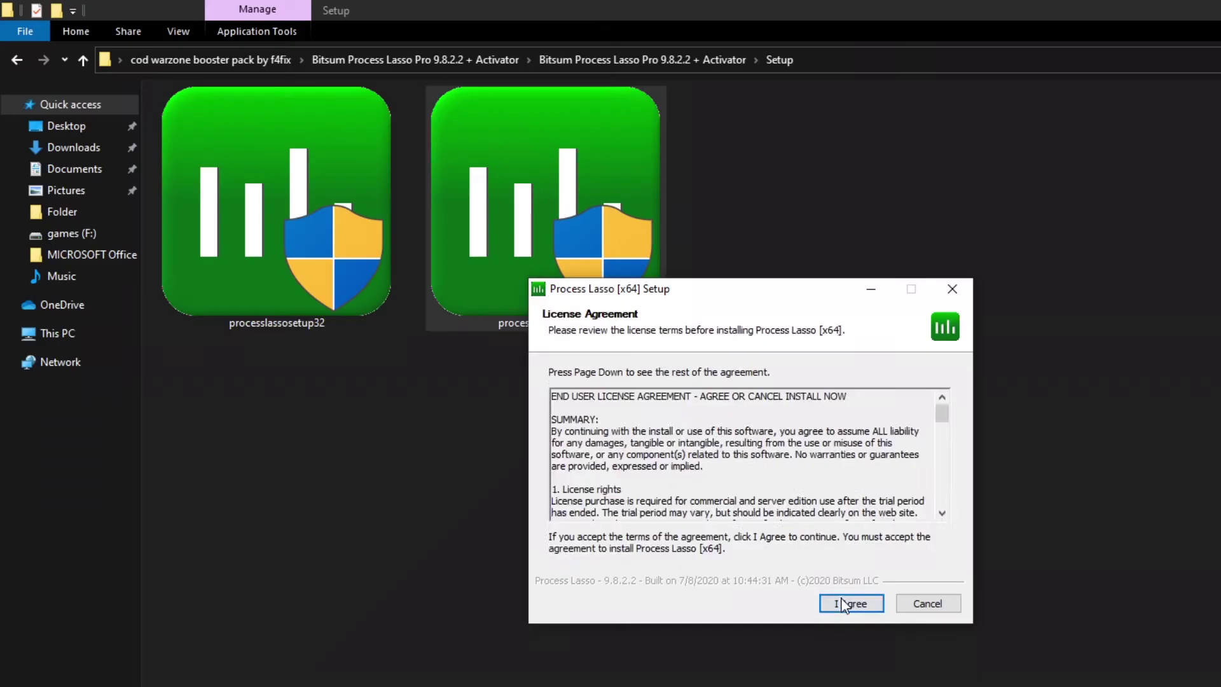
click(852, 603)
click(851, 603)
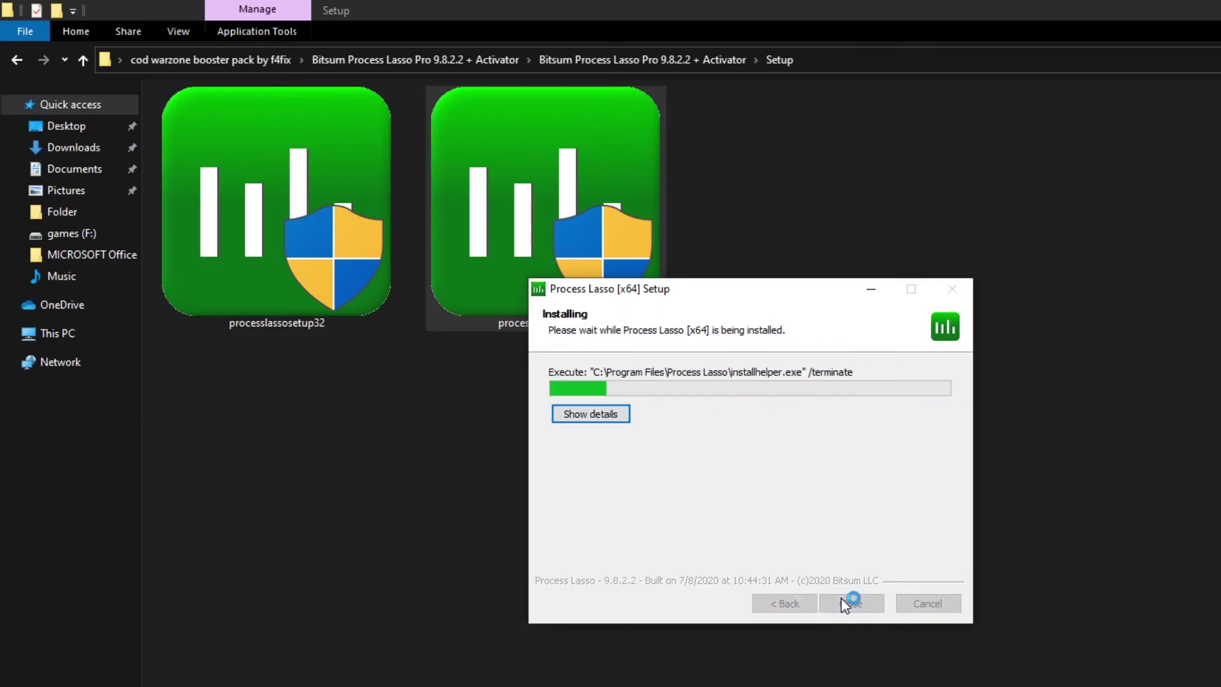
click(591, 413)
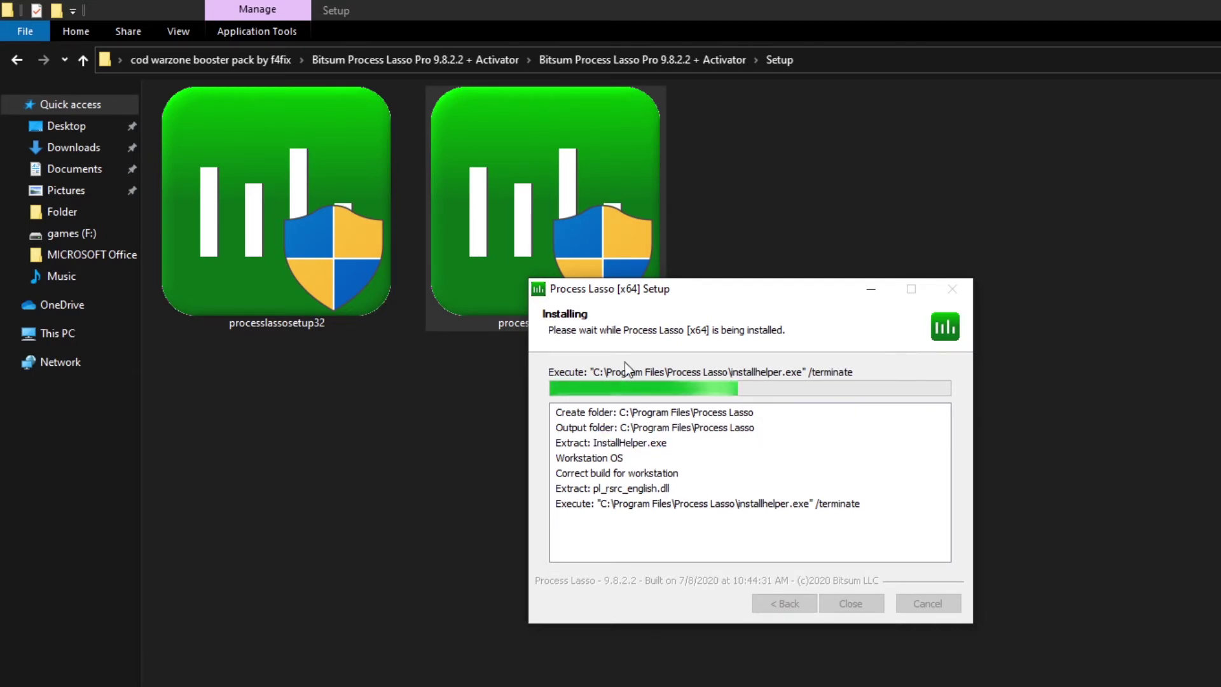
drag(708, 299, 749, 285)
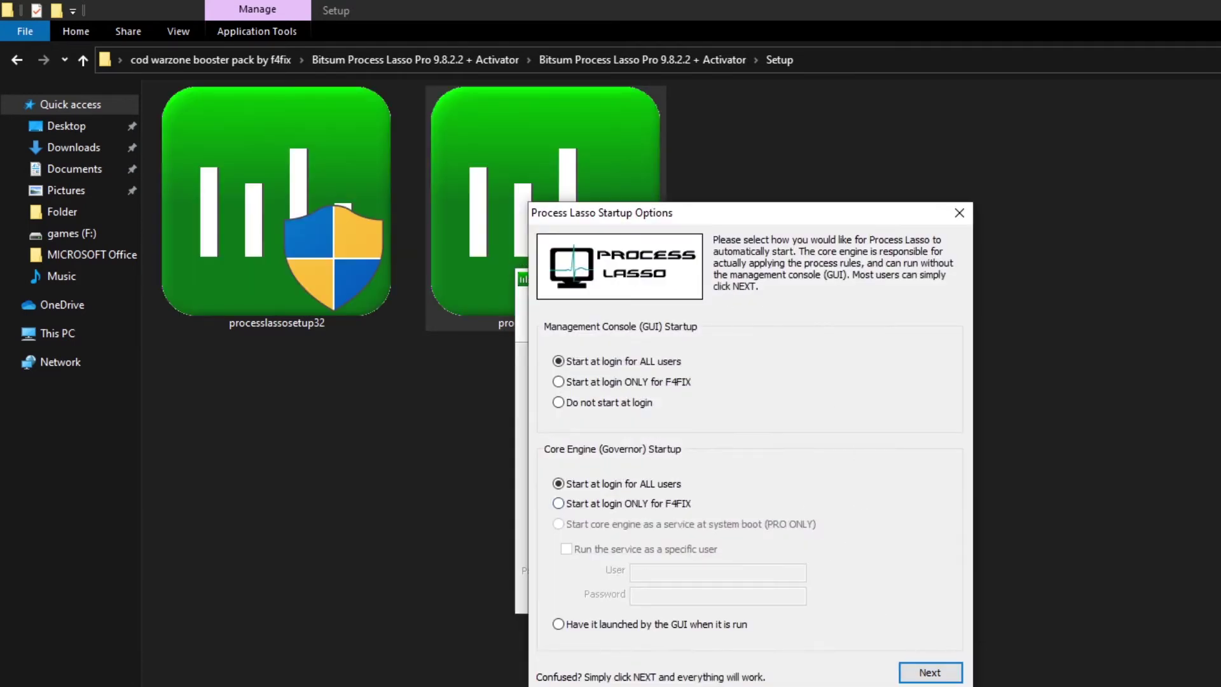
click(930, 672)
click(925, 648)
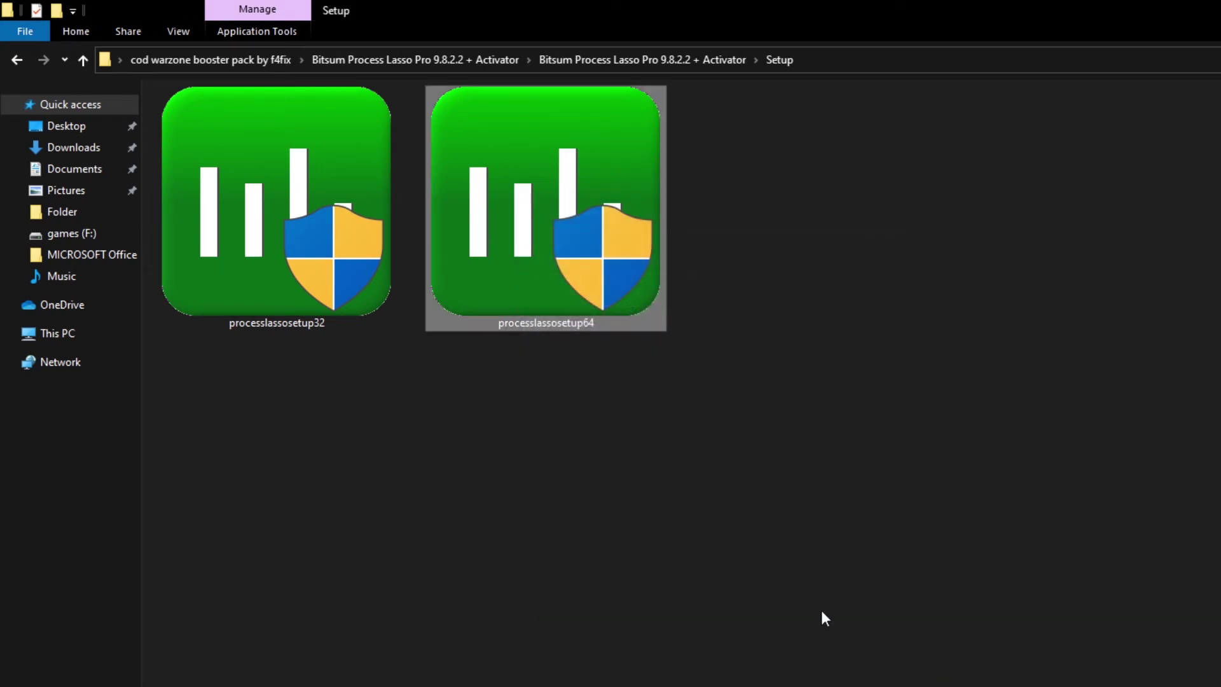
click(805, 566)
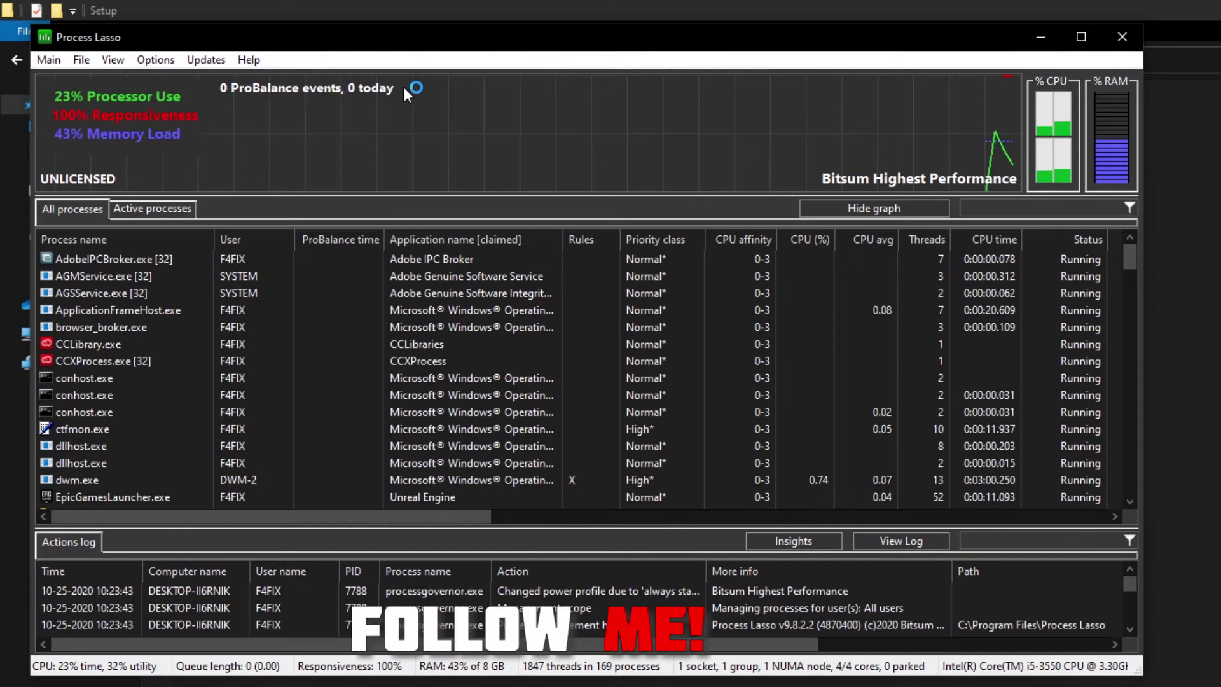
Reposition the Process Lasso window and enable Performance Mode
drag(439, 50, 824, 171)
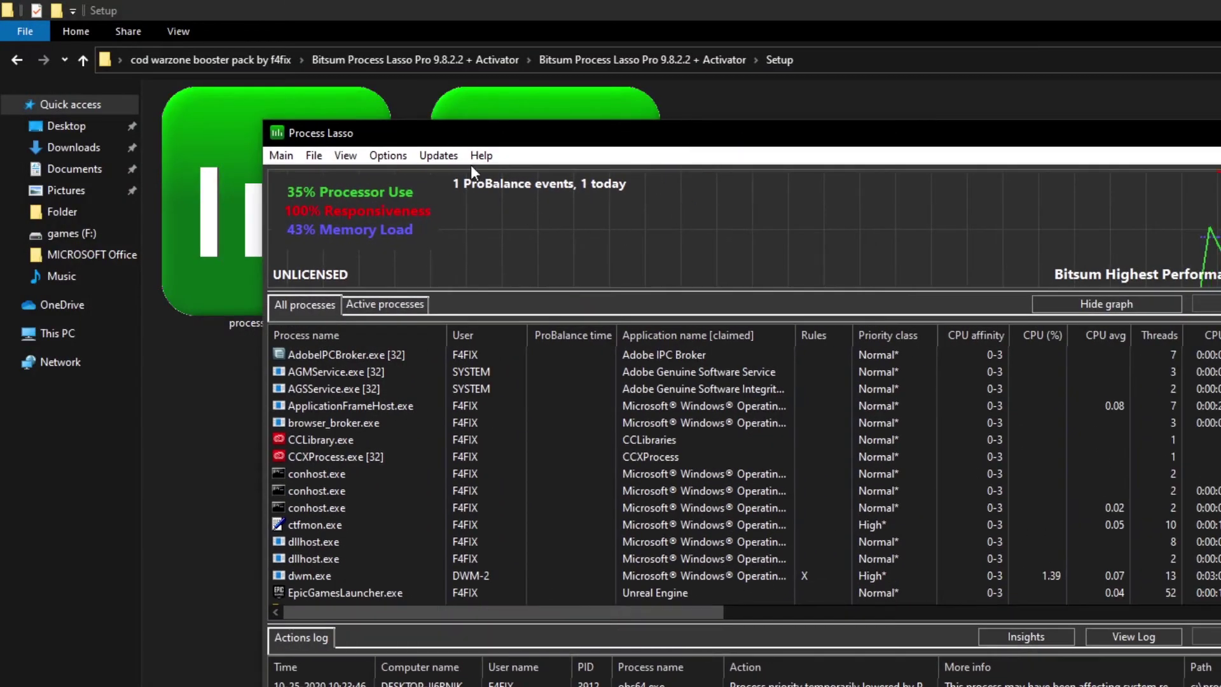
click(279, 157)
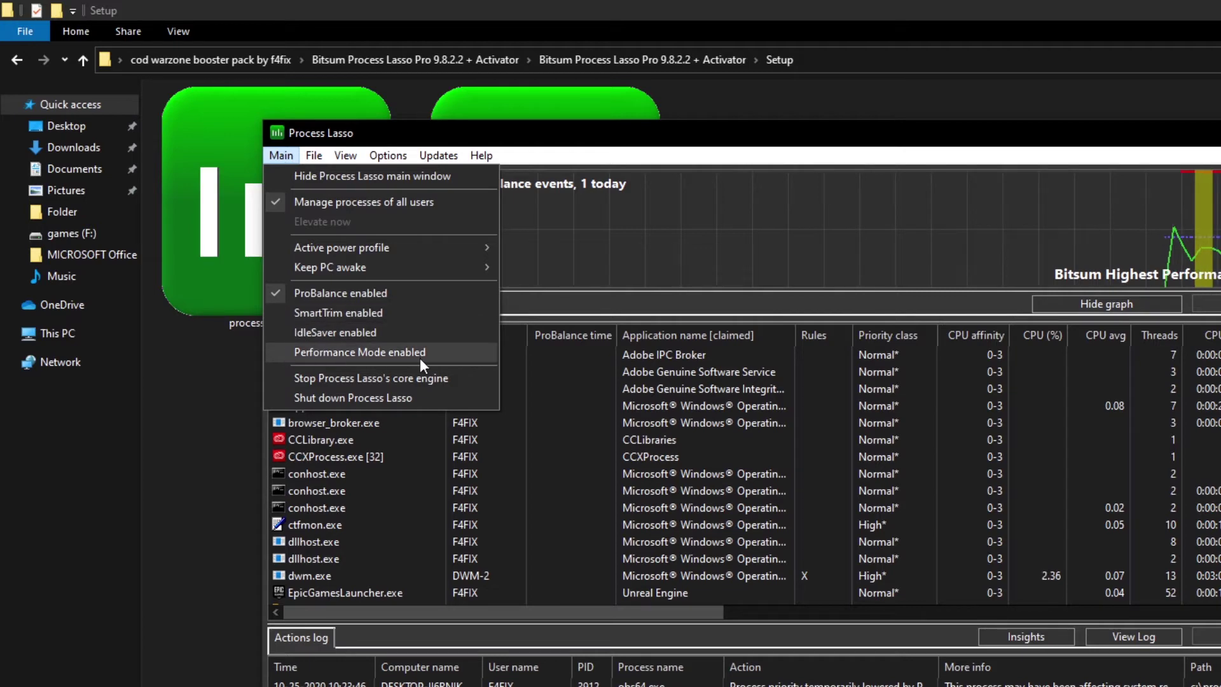
click(364, 353)
Review the general, log and CPU options, then check the thresholds and adjustment times in ProBalance Settings and close the dialog
click(381, 156)
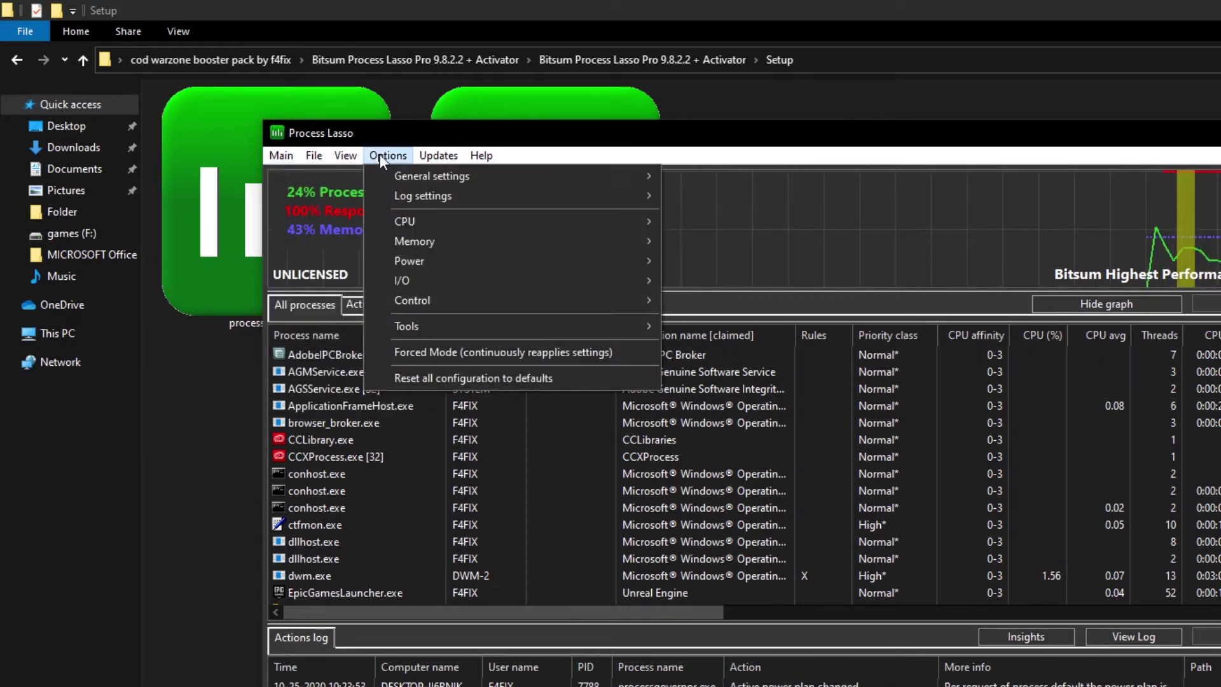
mouse_move(586, 181)
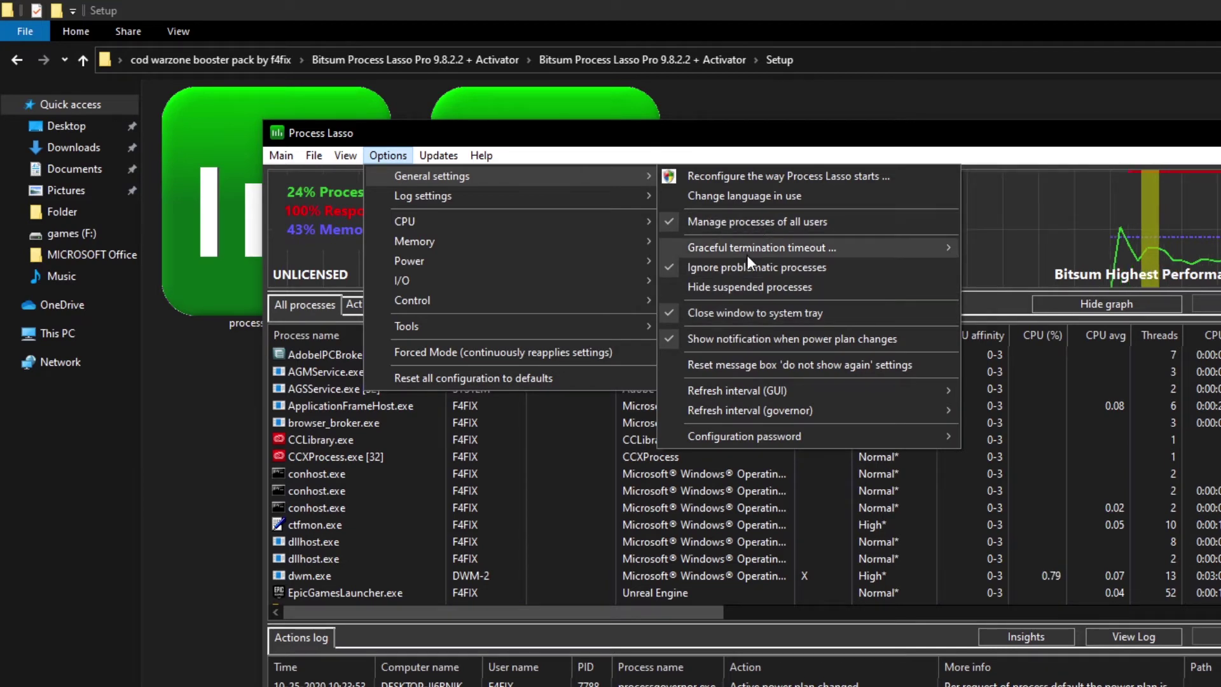
mouse_move(485, 191)
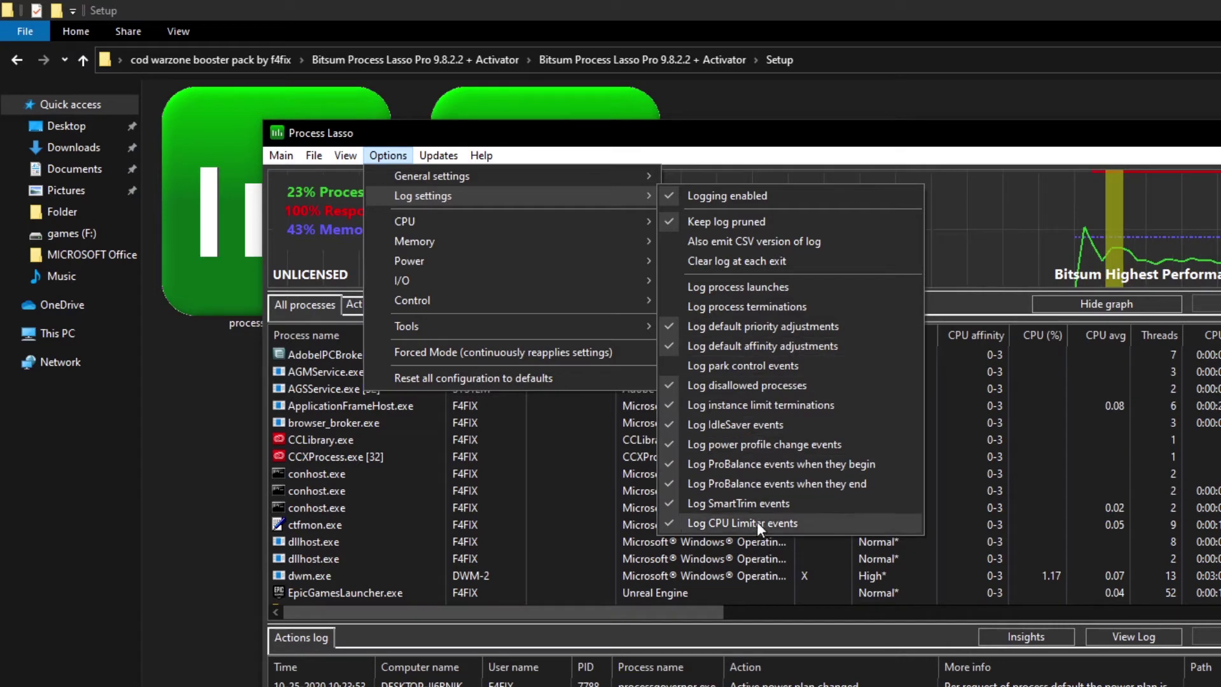
mouse_move(559, 228)
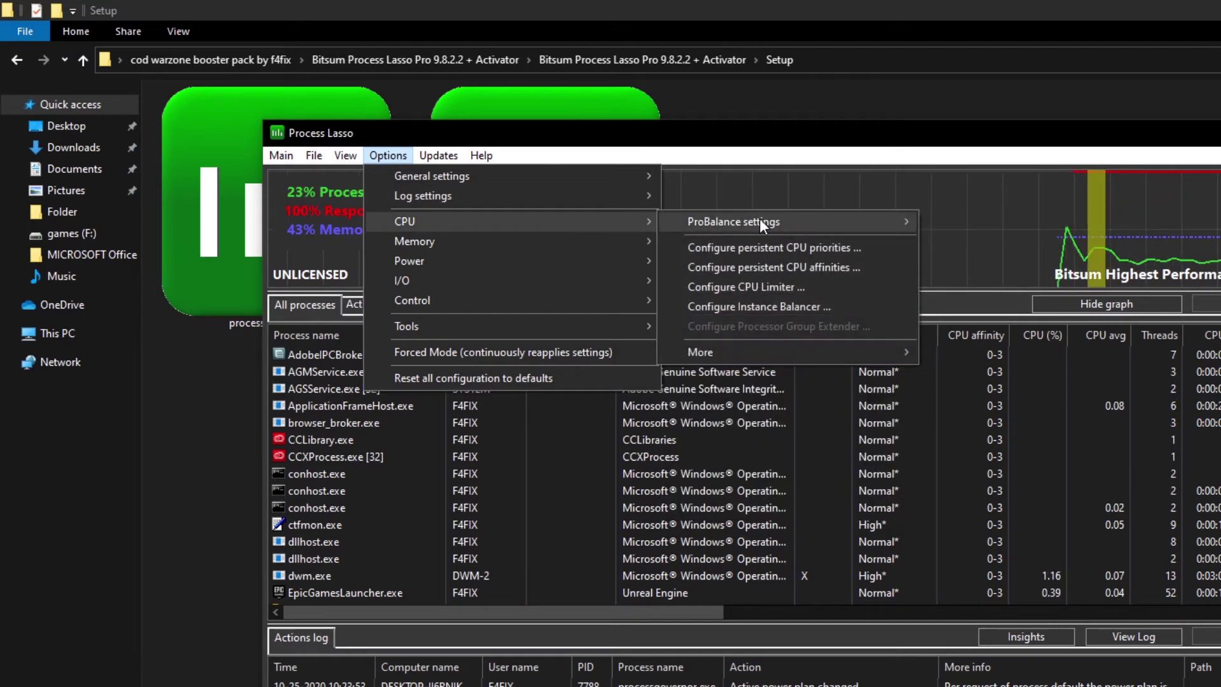
mouse_move(787, 221)
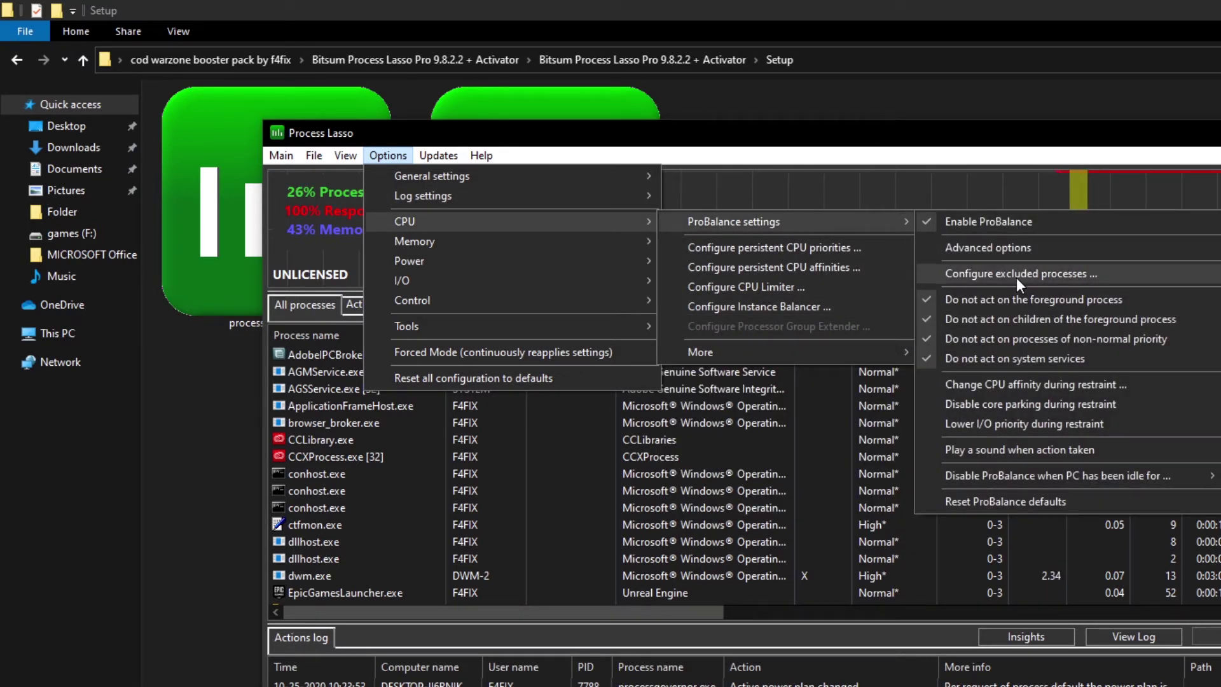
click(1015, 393)
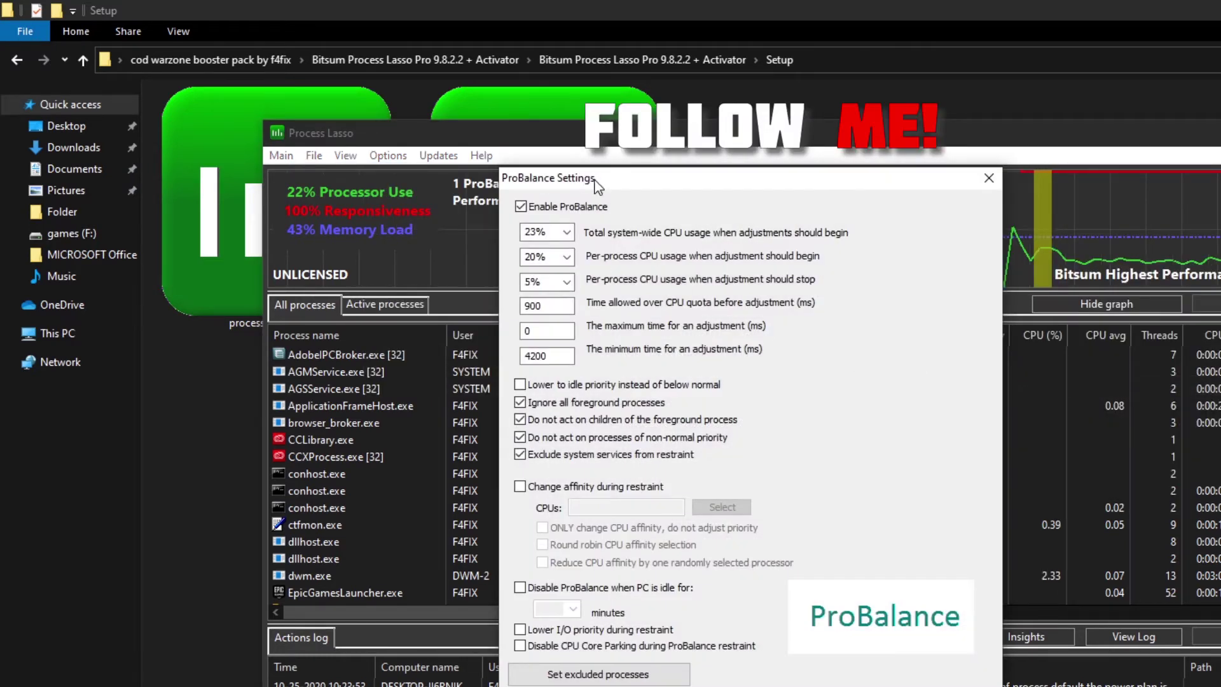
drag(596, 184, 928, 197)
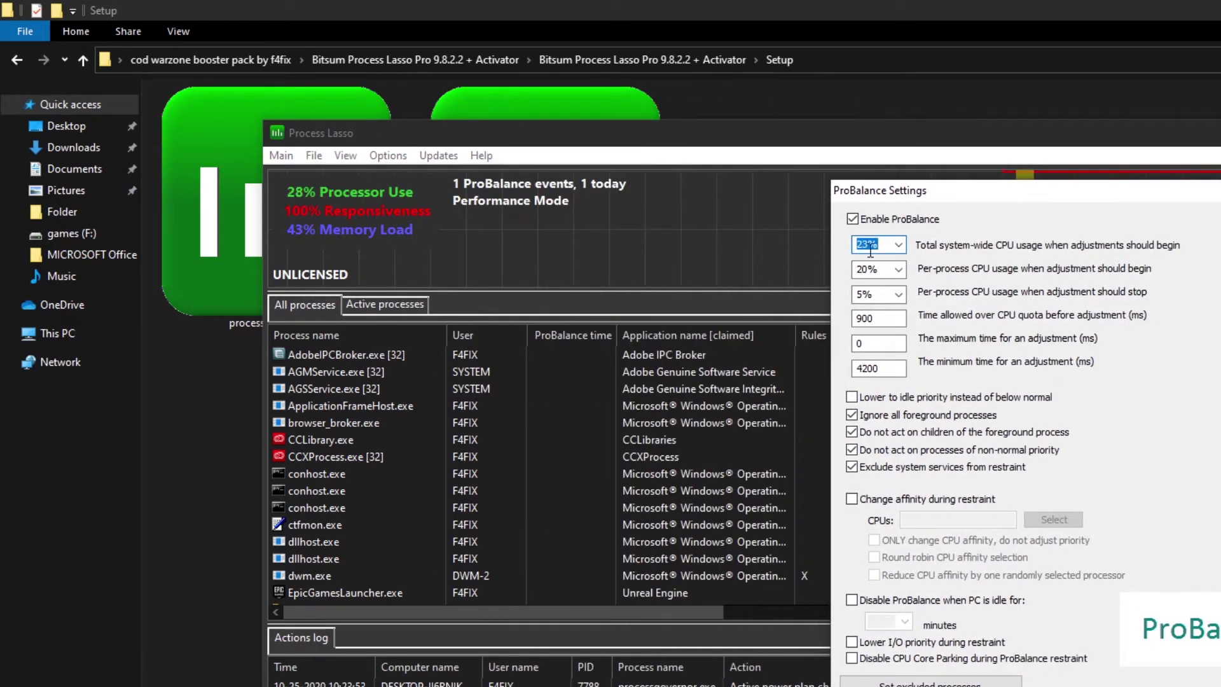
key(Tab)
key(Tab)
key(Tab)
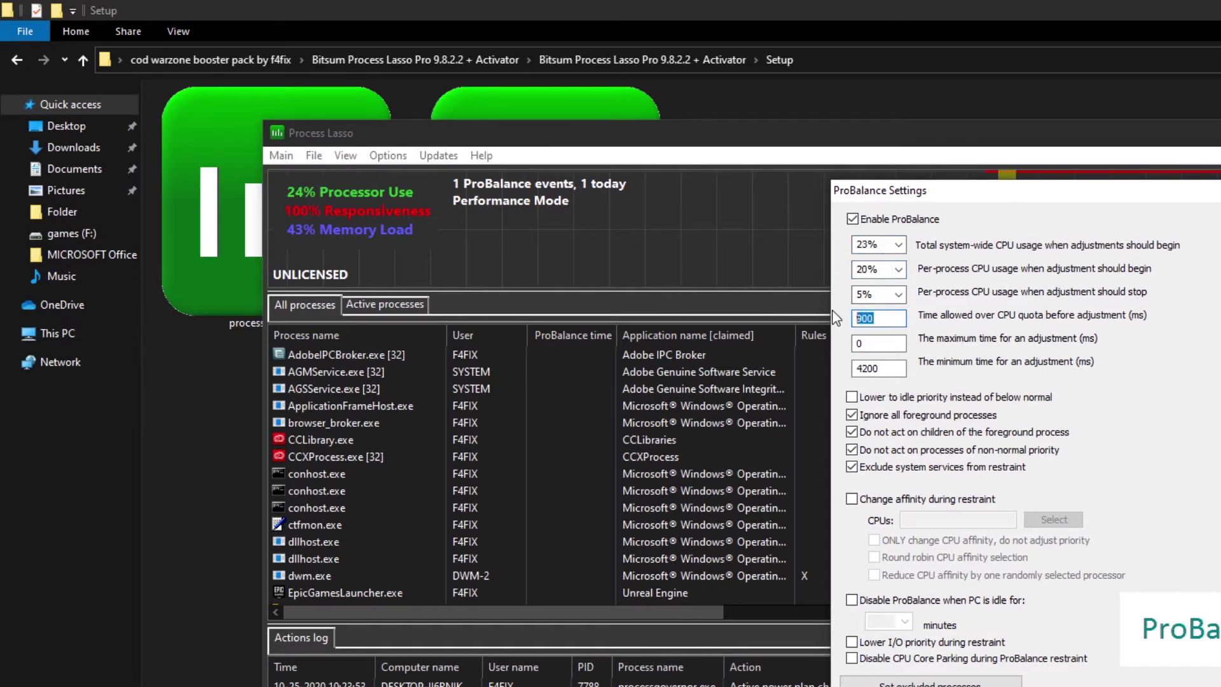
key(Tab)
key(Tab)
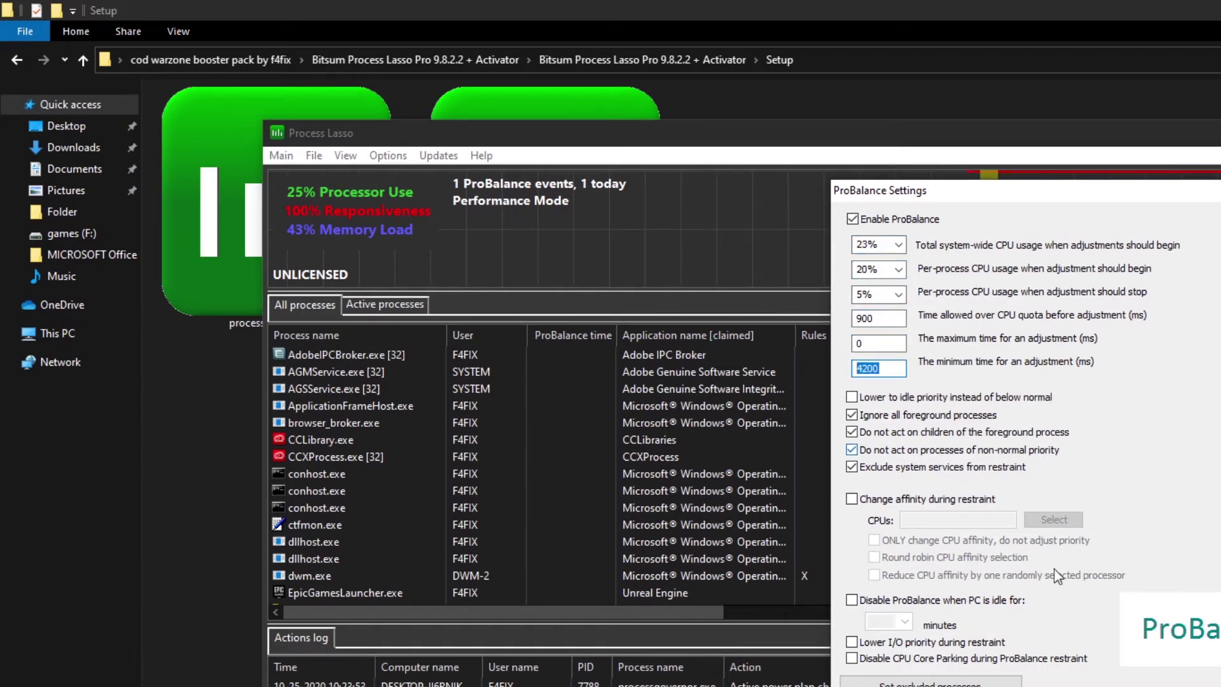
key(Escape)
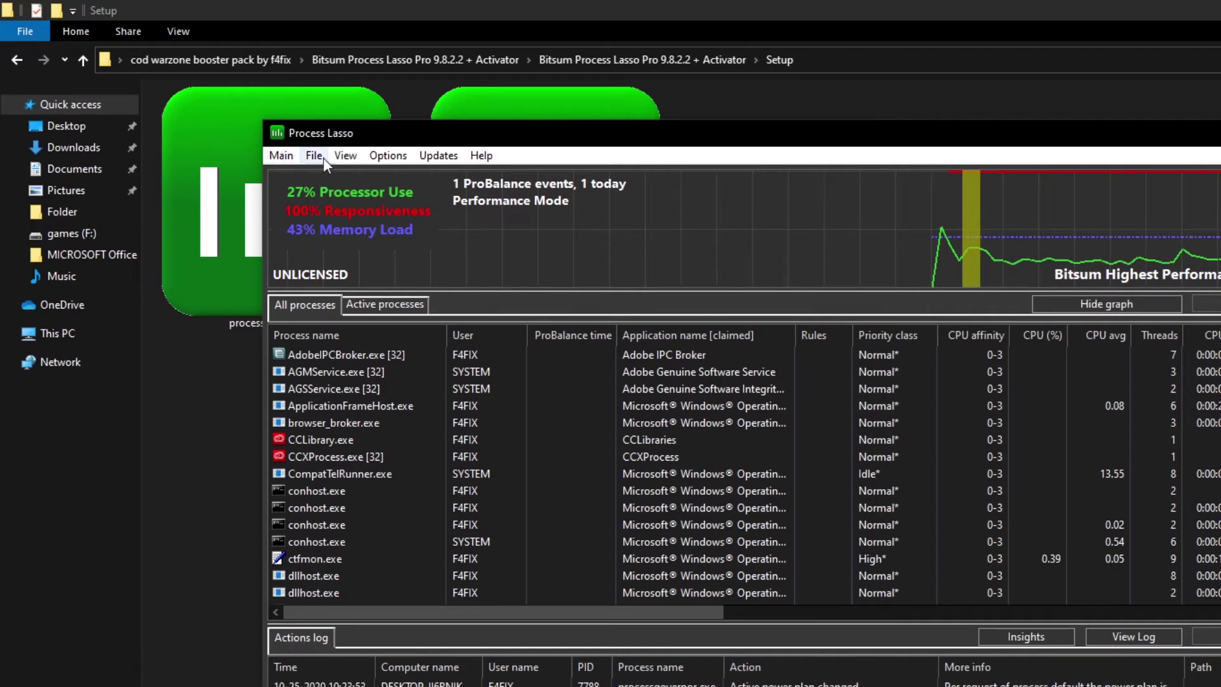
Set Process Lasso to start with the Bitsum Highest Performance power profile
click(383, 155)
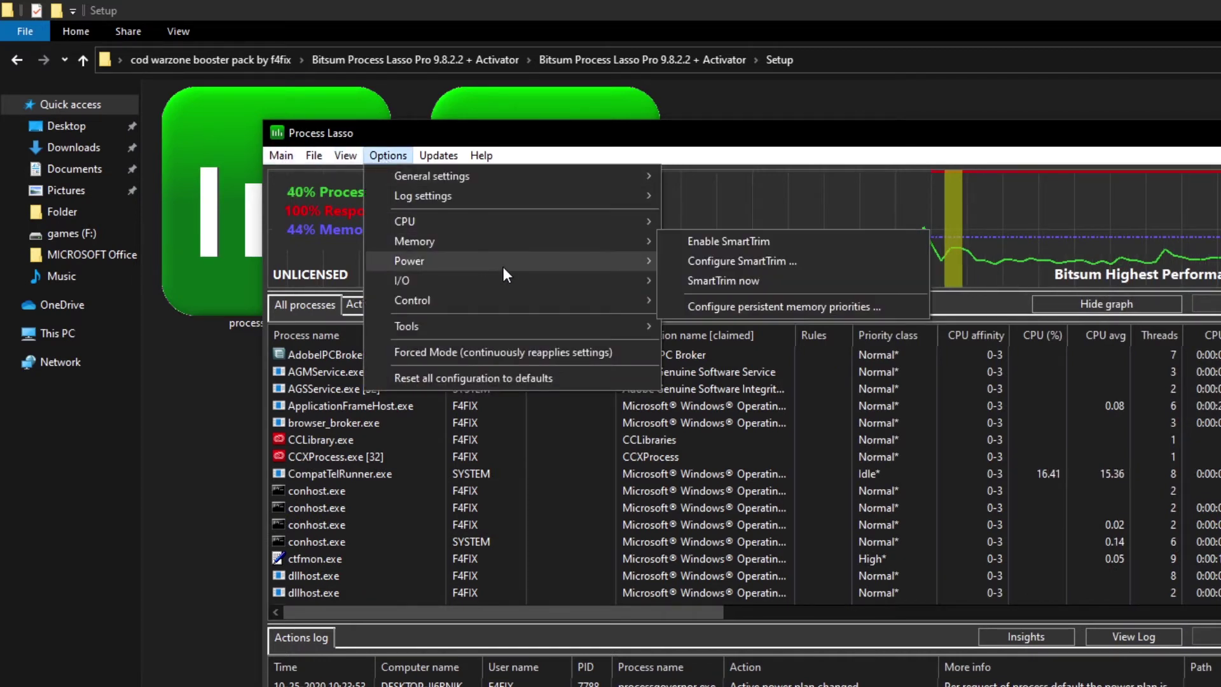
mouse_move(503, 266)
mouse_move(835, 262)
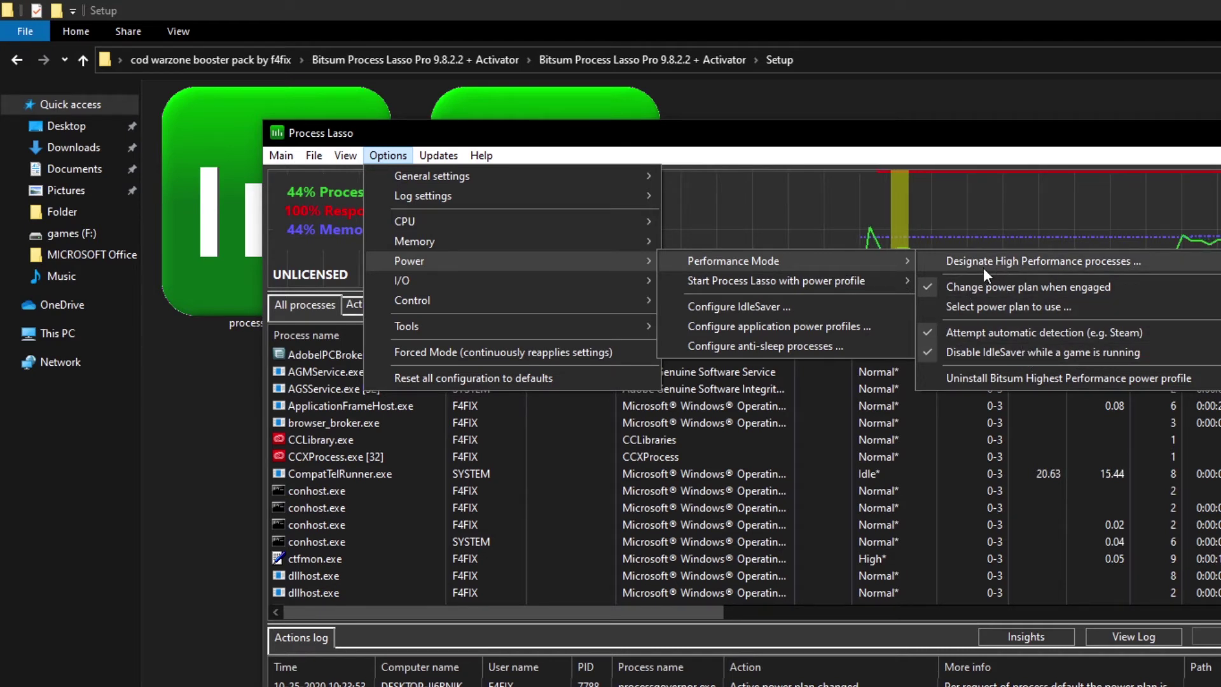
mouse_move(897, 282)
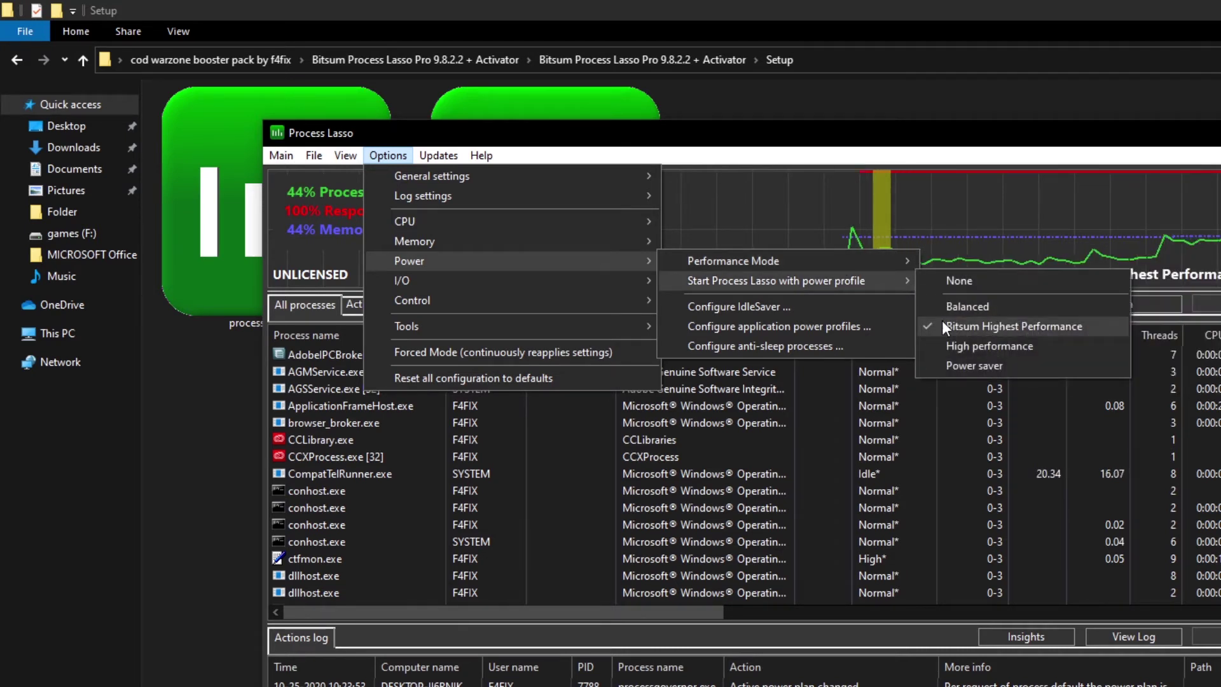
click(994, 327)
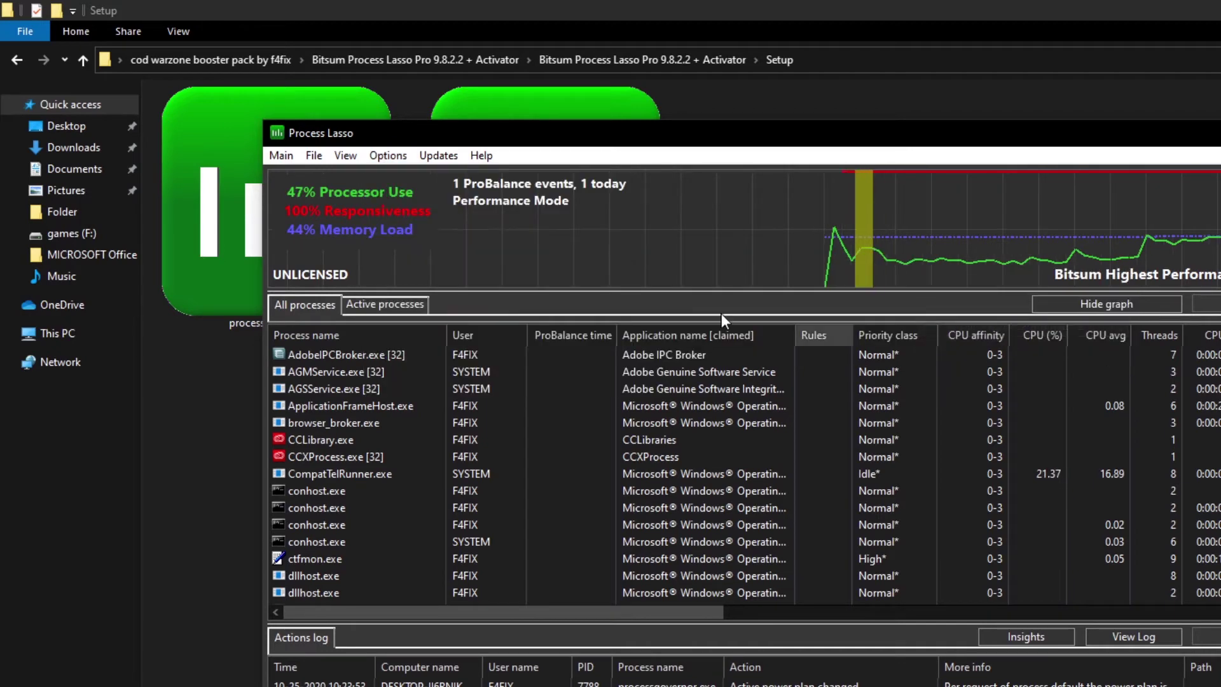
Close the Process Lasso window and return to the cod warzone booster pack by f4fix folder
click(389, 157)
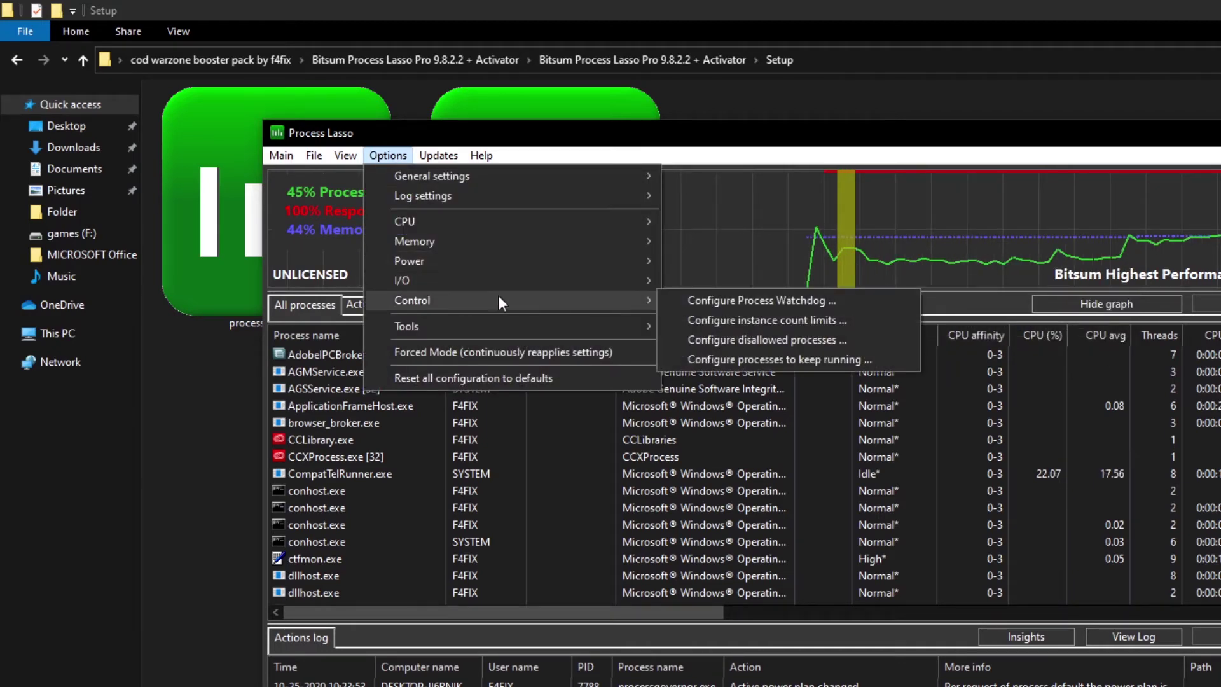
key(alt+F4)
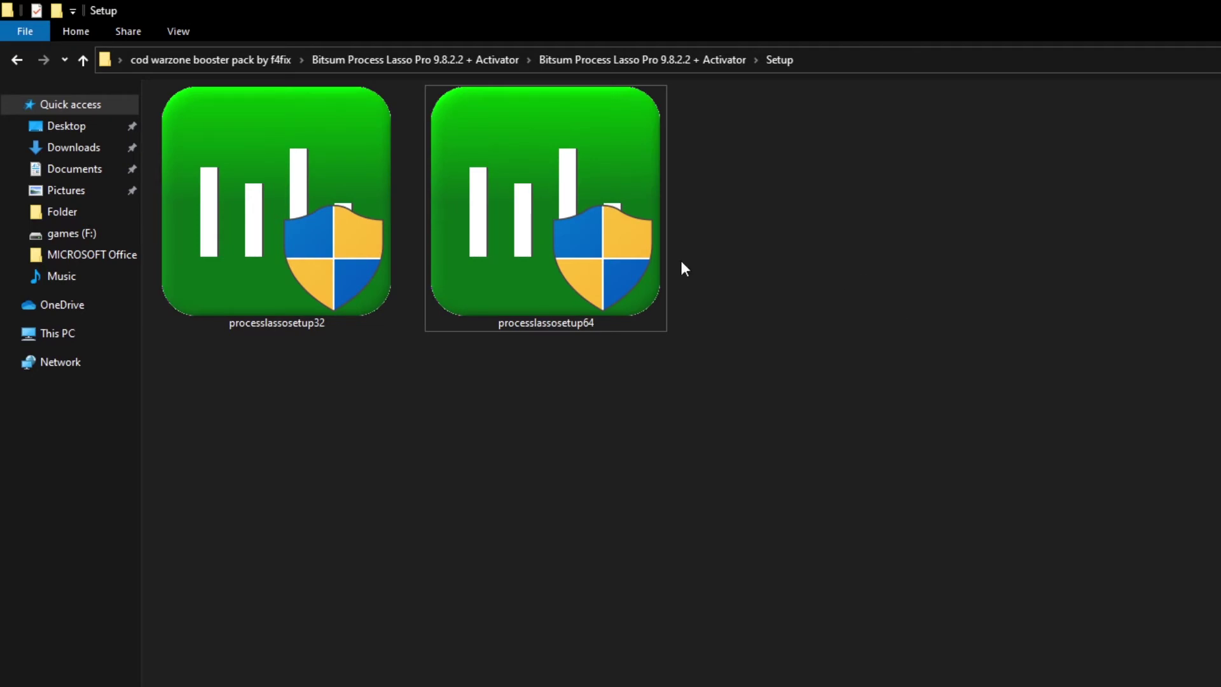
click(85, 61)
click(85, 62)
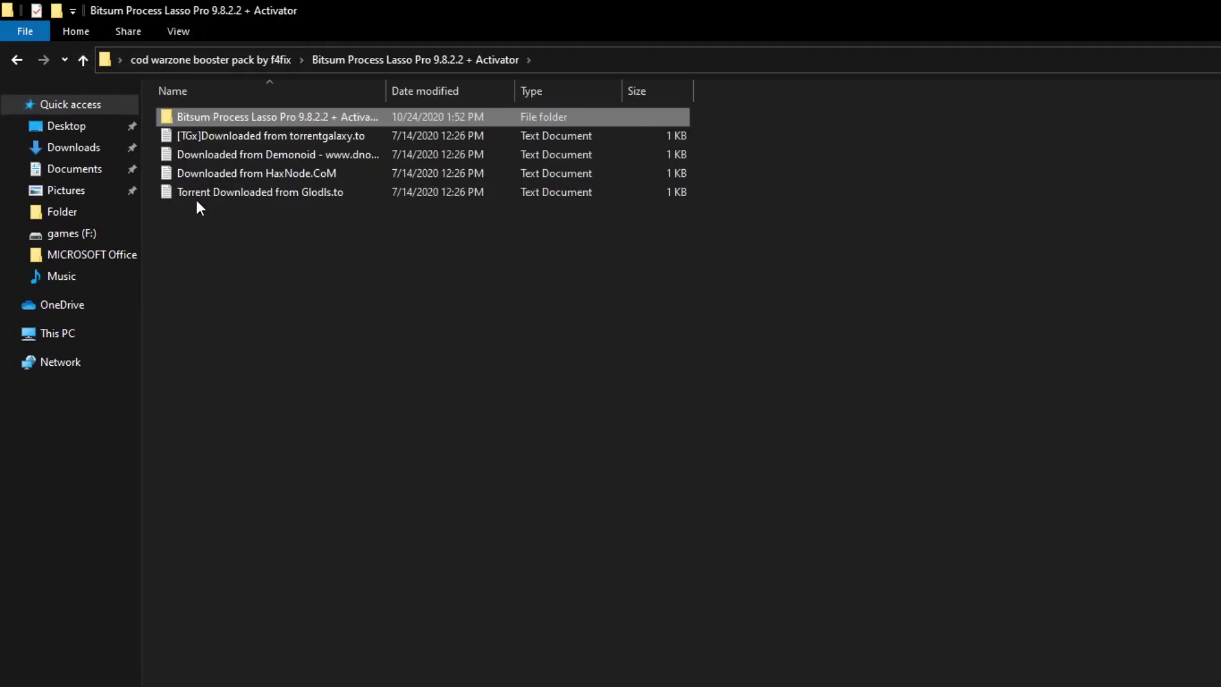
click(83, 61)
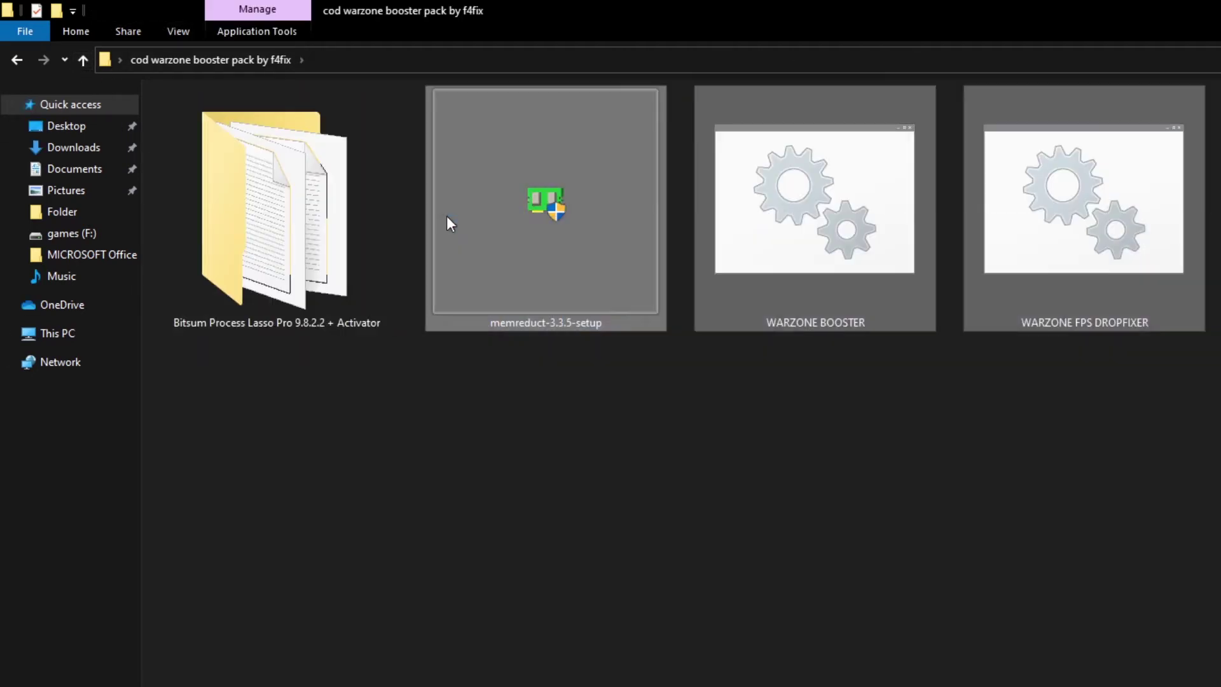
Install Mem Reduct from the memreduct-3.3.5-setup file and launch it when setup finishes
double_click(544, 246)
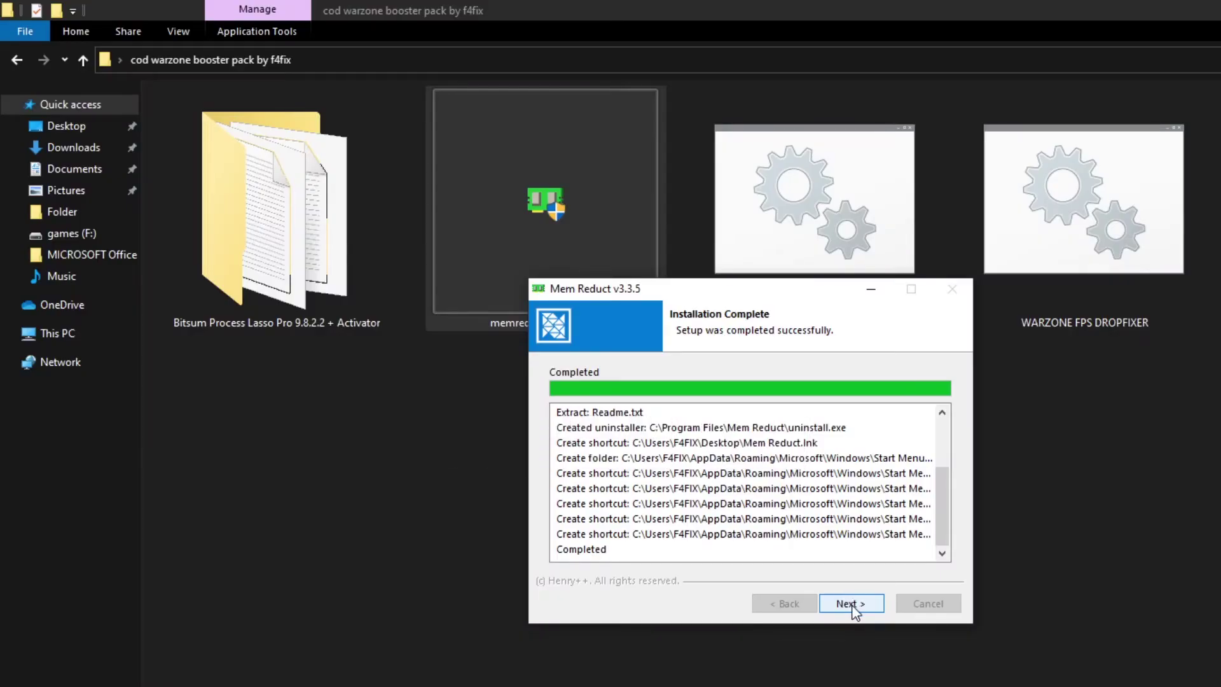
click(853, 606)
click(853, 606)
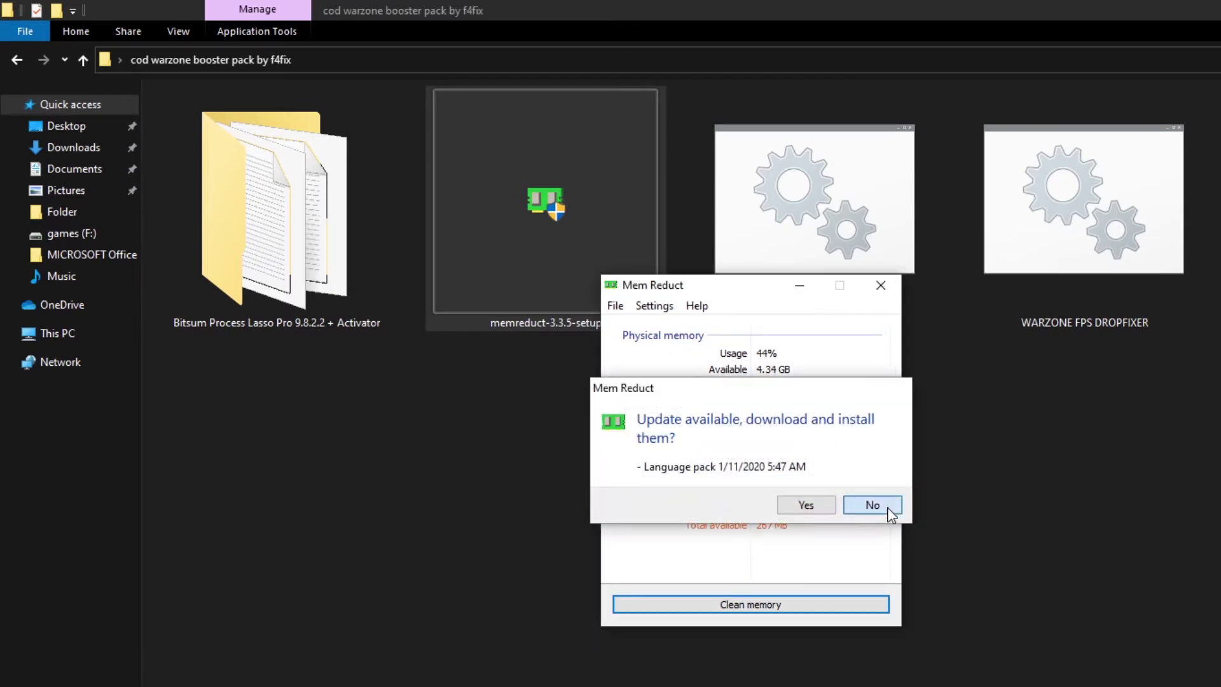
Decline the language pack update in Mem Reduct and run a memory cleaning
click(888, 510)
click(804, 606)
click(821, 489)
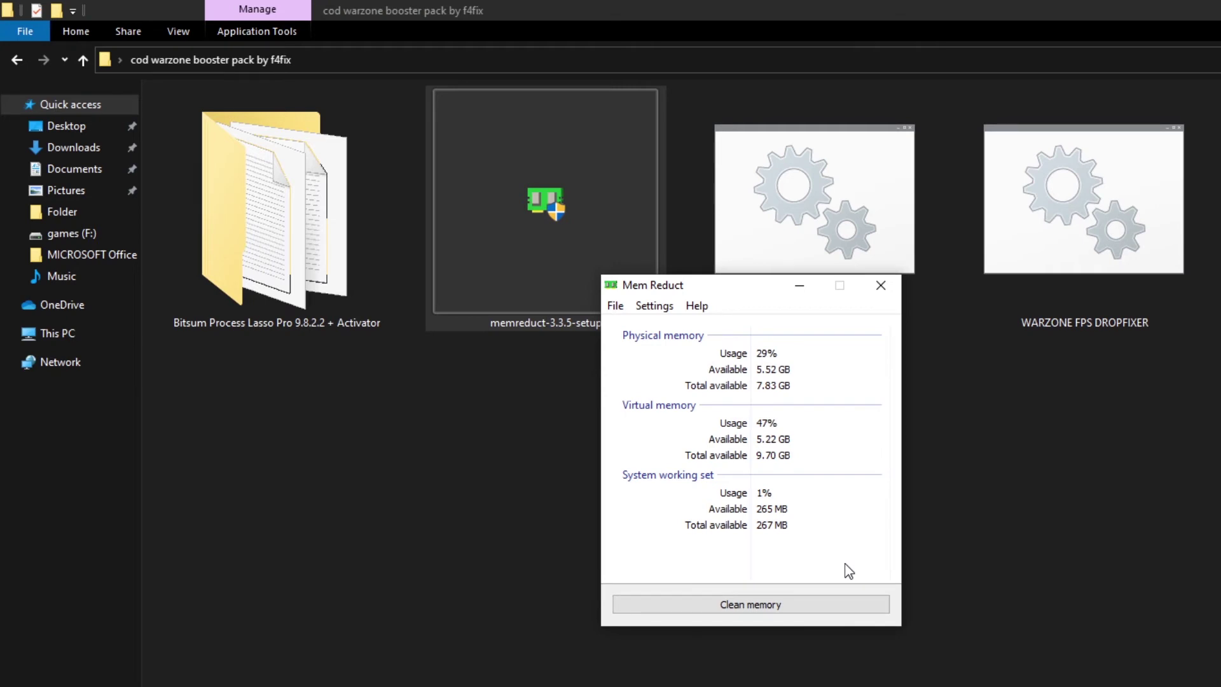
Set Mem Reduct to clean memory when usage is above 60% and every 1 minute, and minimize its window
click(616, 306)
click(633, 323)
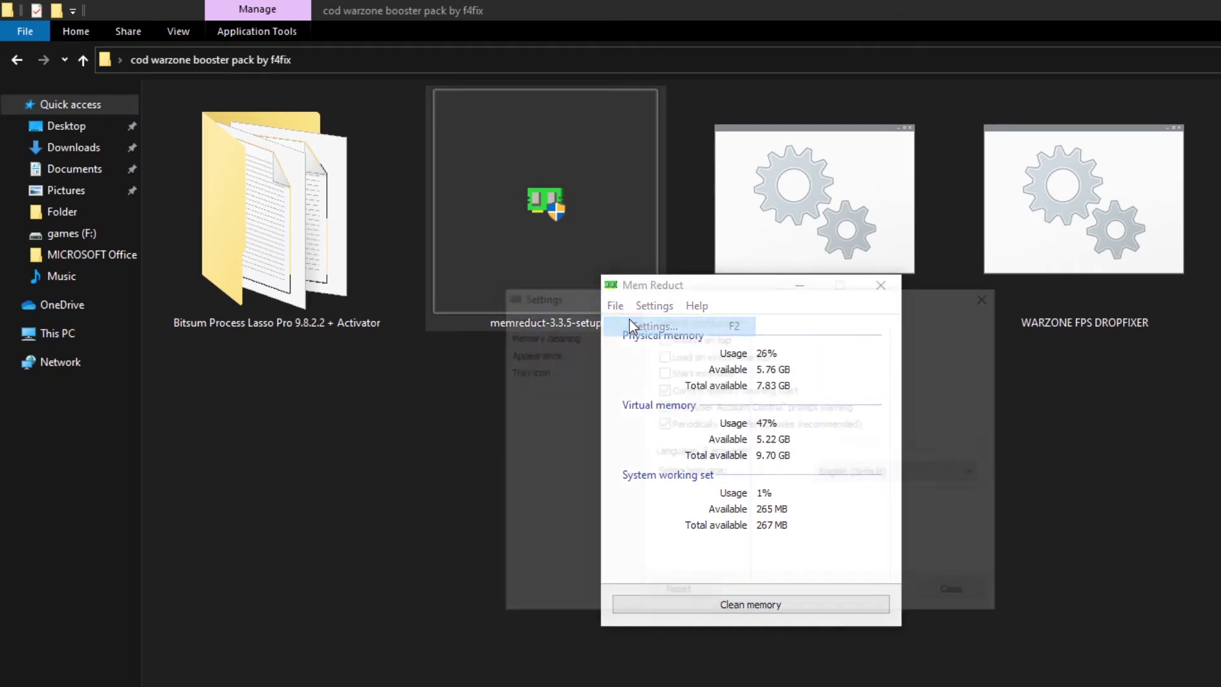
click(559, 335)
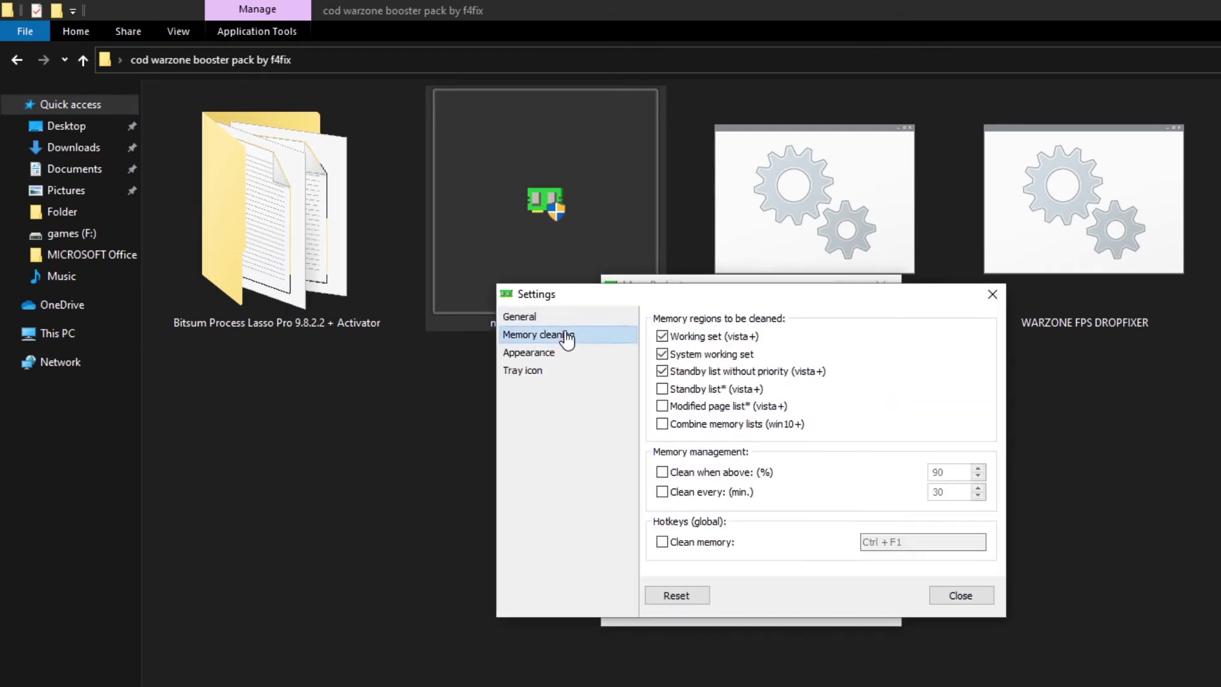
click(708, 475)
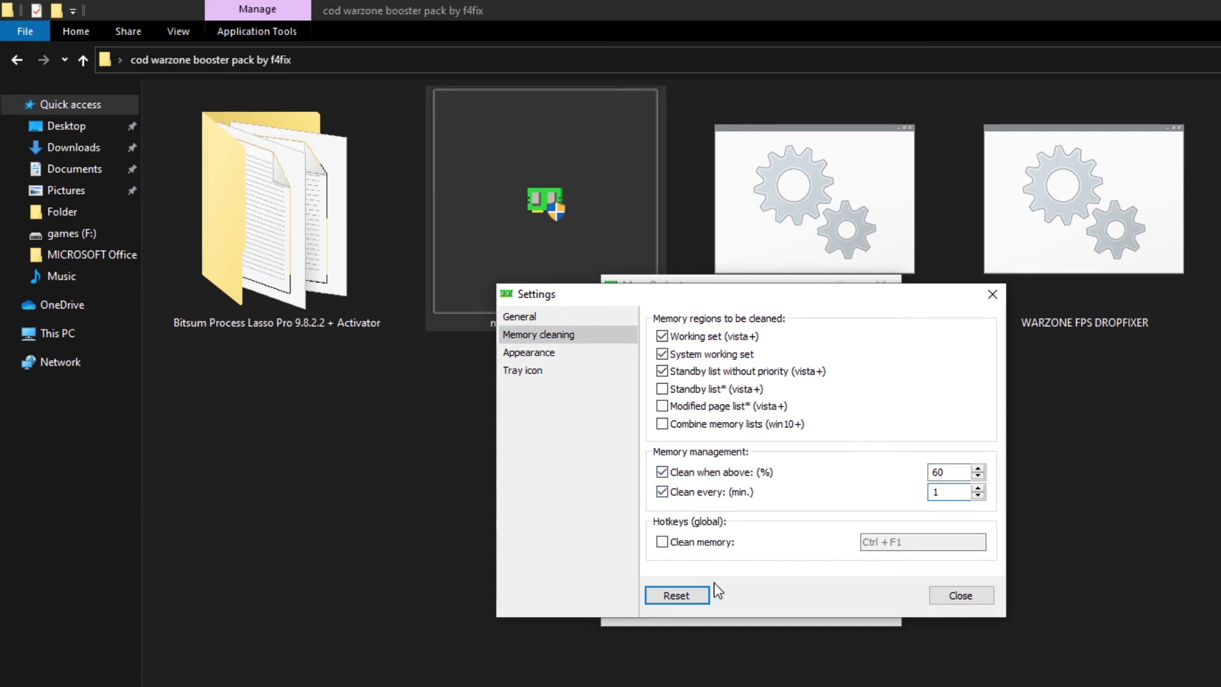
click(957, 596)
click(800, 292)
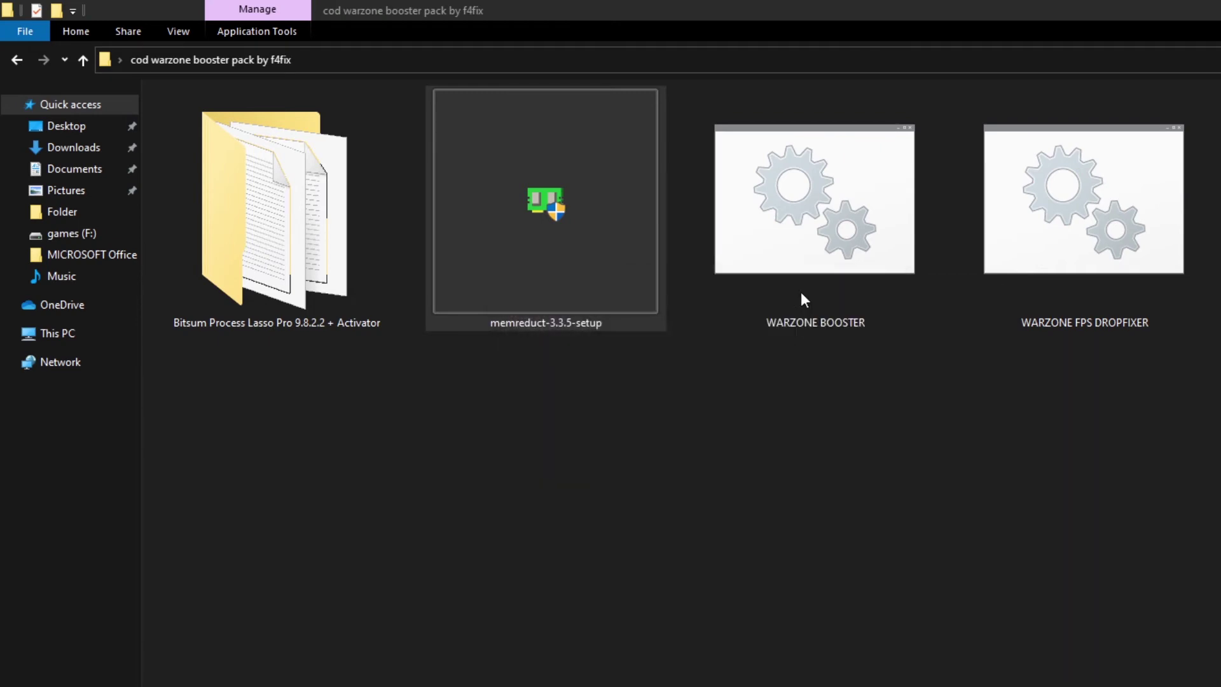
Run the WARZONE BOOSTER and WARZONE FPS DROPFIXER scripts through to the end and return to the desktop
drag(1216, 422, 749, 254)
double_click(861, 288)
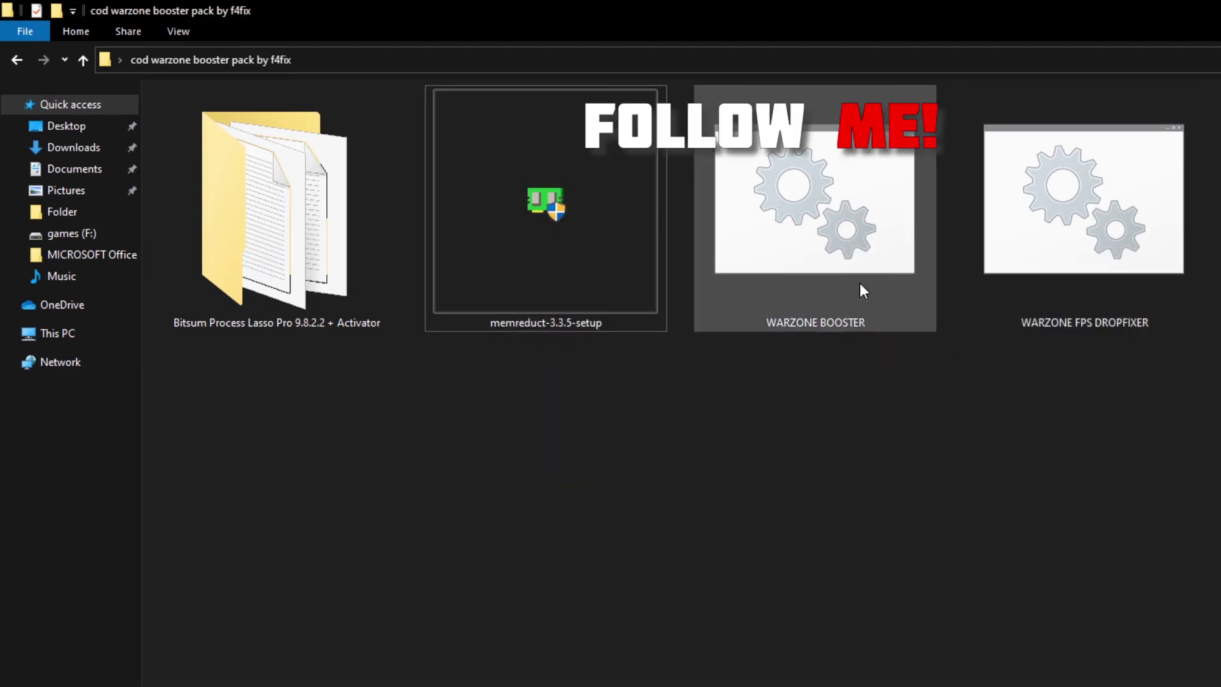
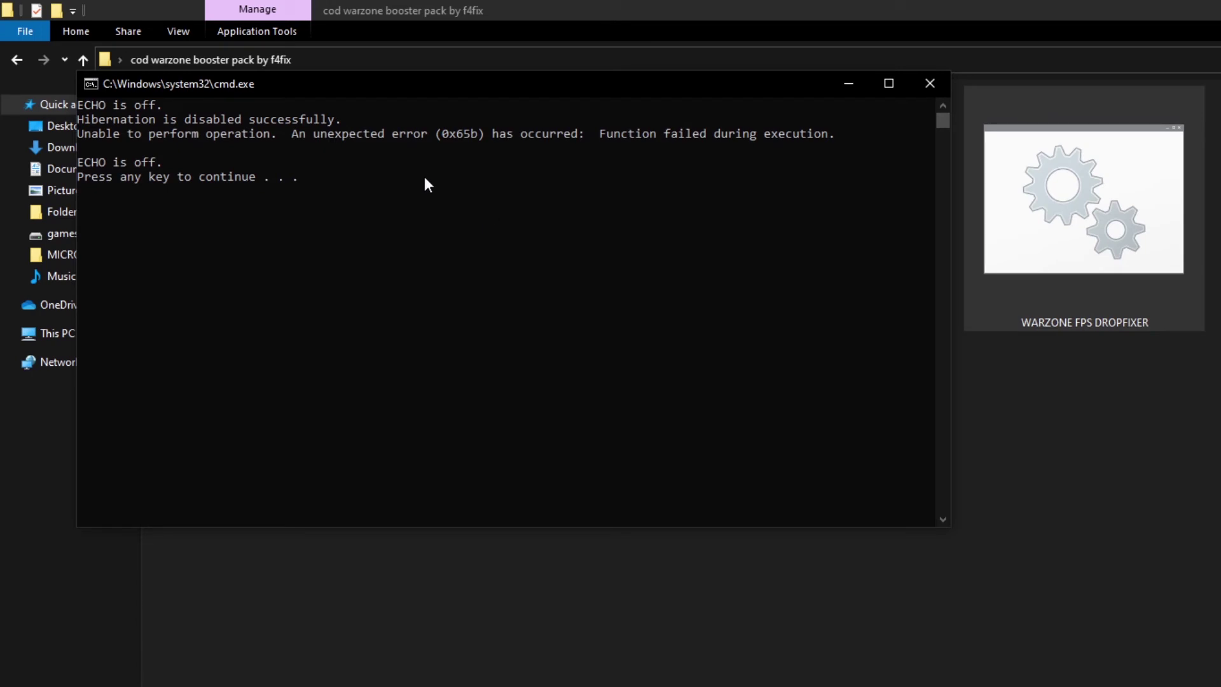
key(Return)
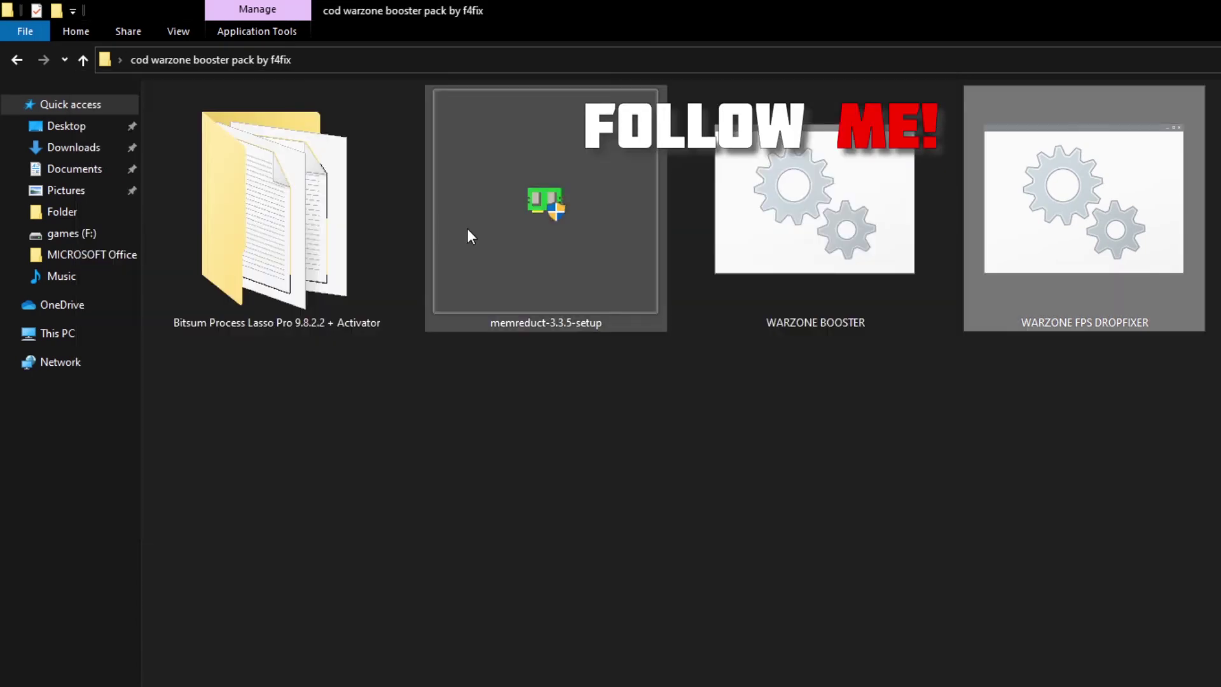
click(960, 442)
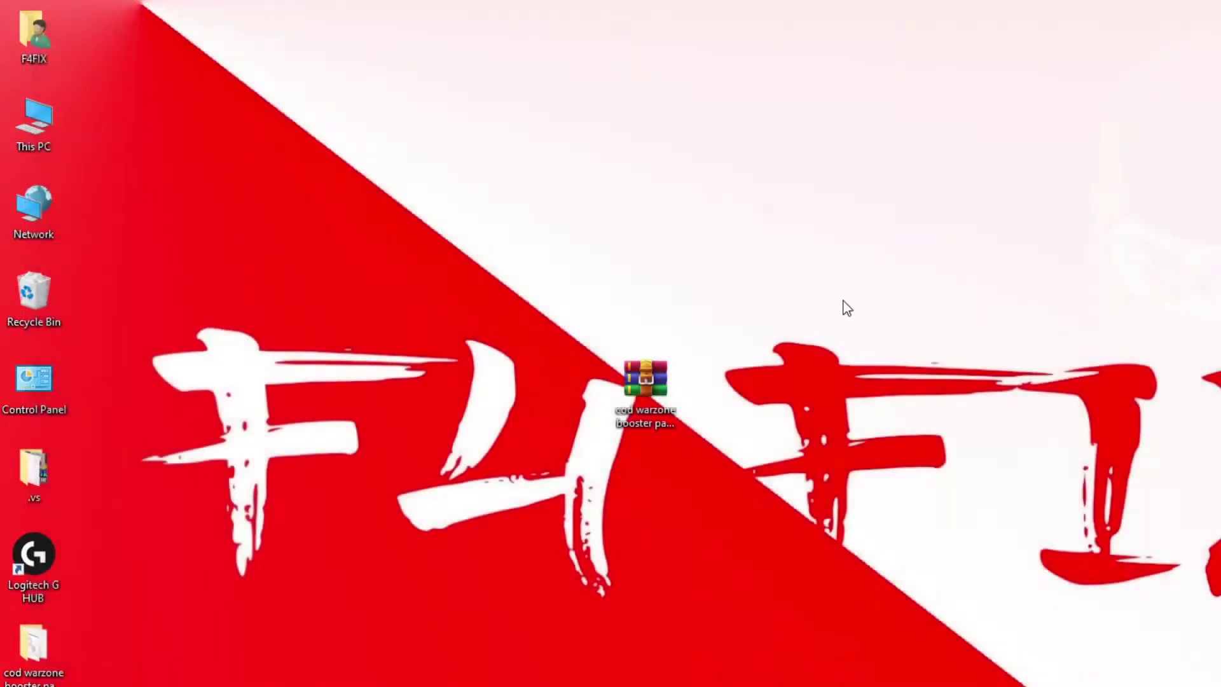
right_click(504, 332)
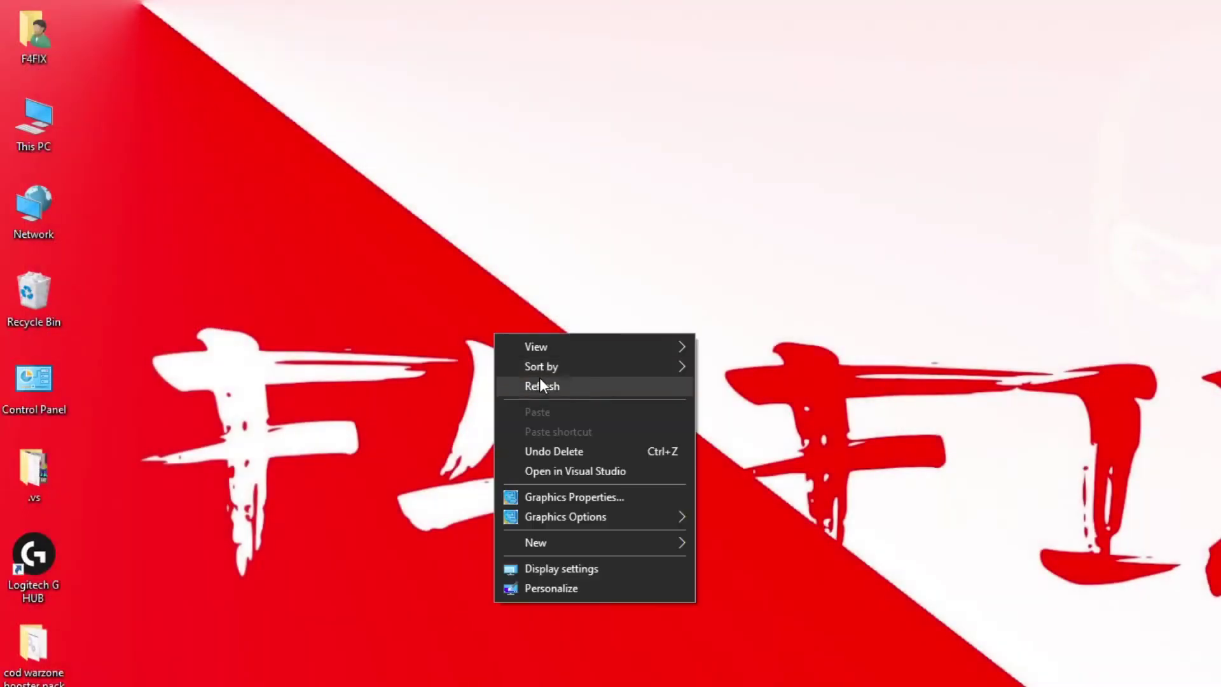
right_click(553, 384)
click(574, 437)
Find the Services app with a Windows search and open it
key(super)
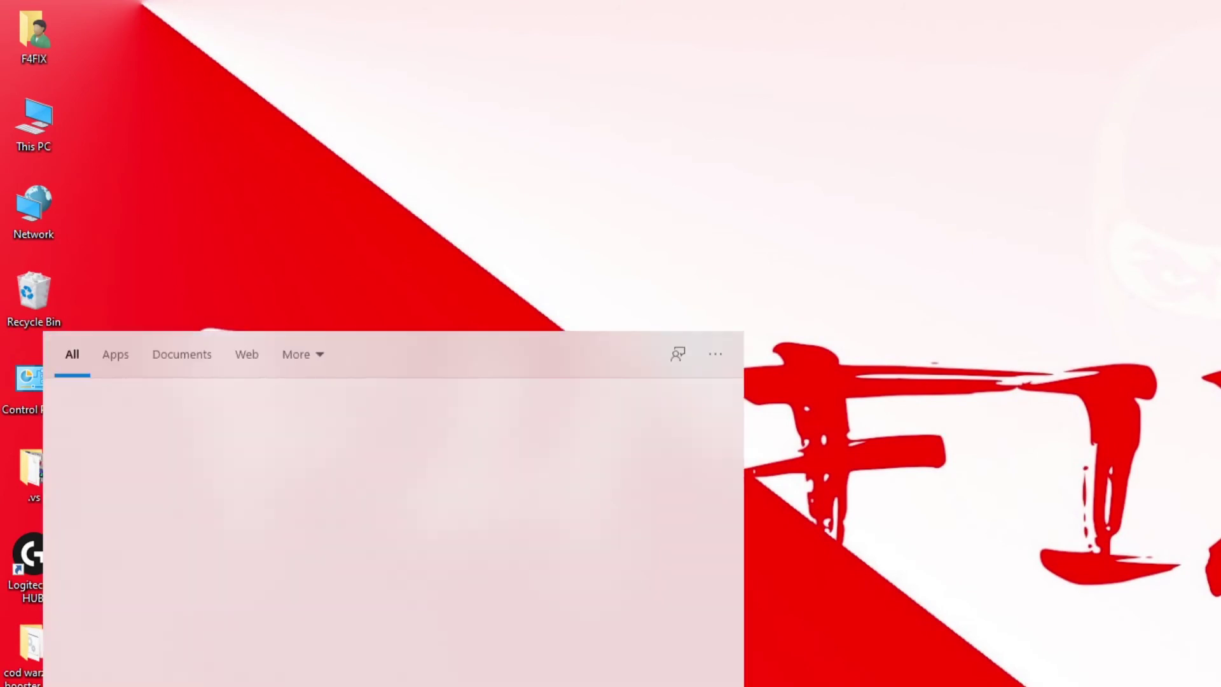
text(servi)
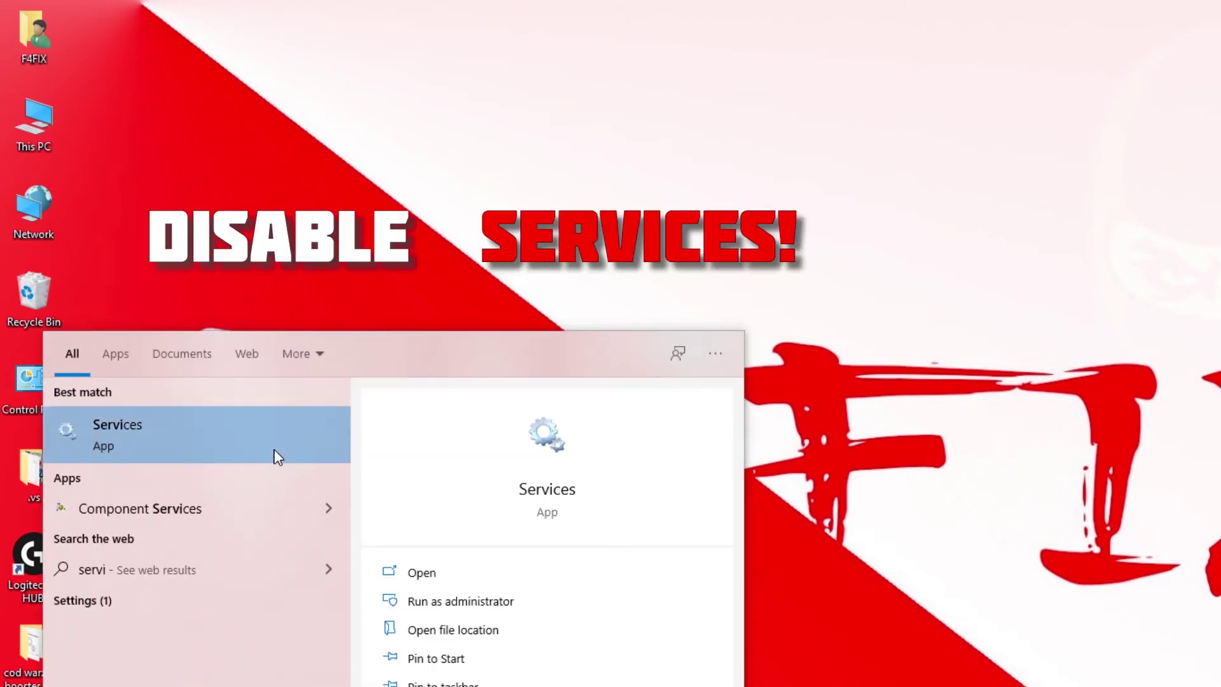
click(268, 455)
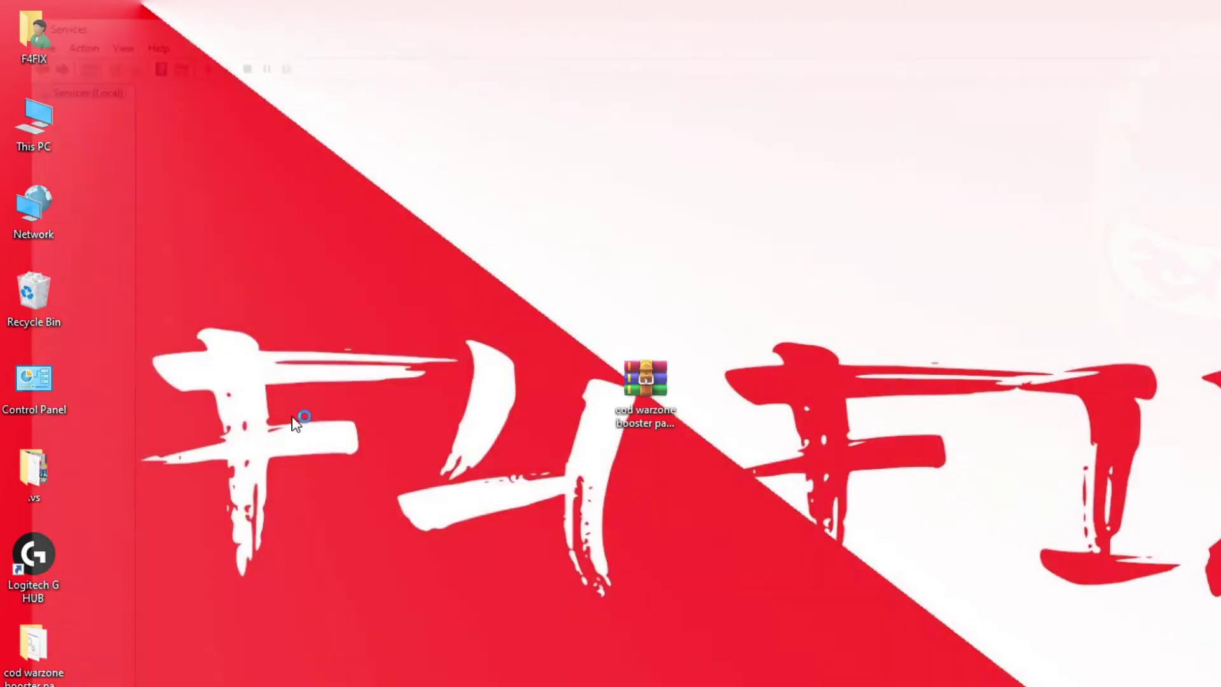
Set the startup type of Xbox Live Networking Service to Disabled in its properties
scroll(542, 420, down, 20)
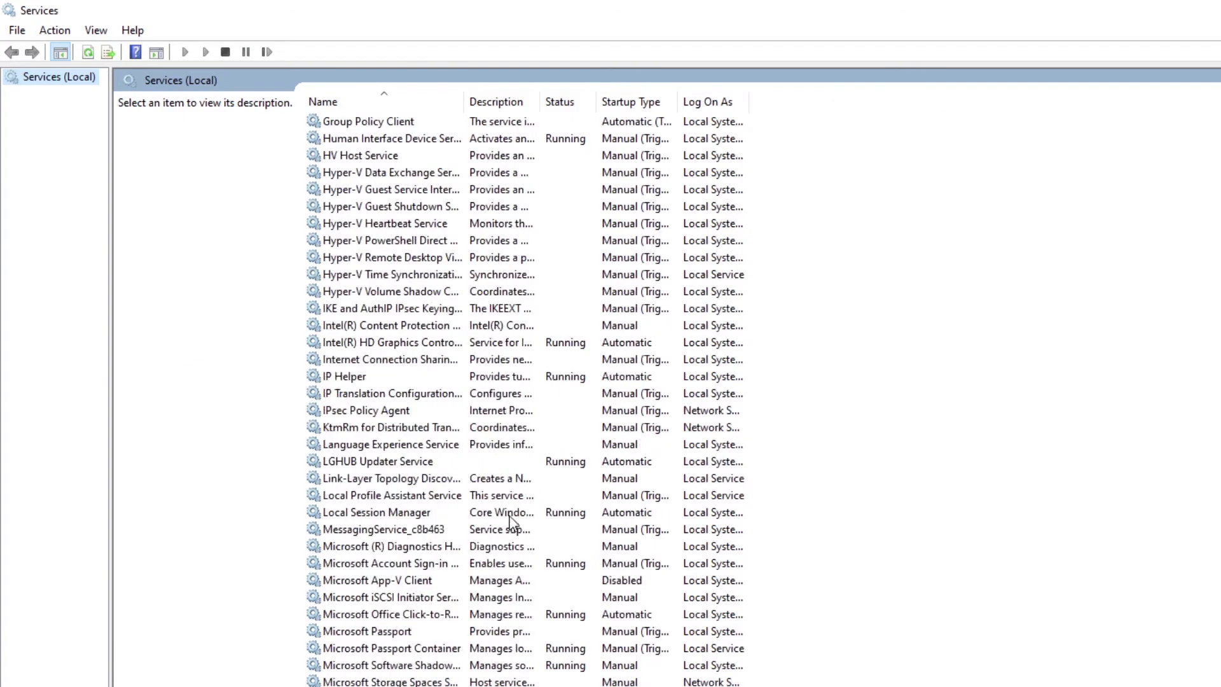
scroll(528, 394, down, 20)
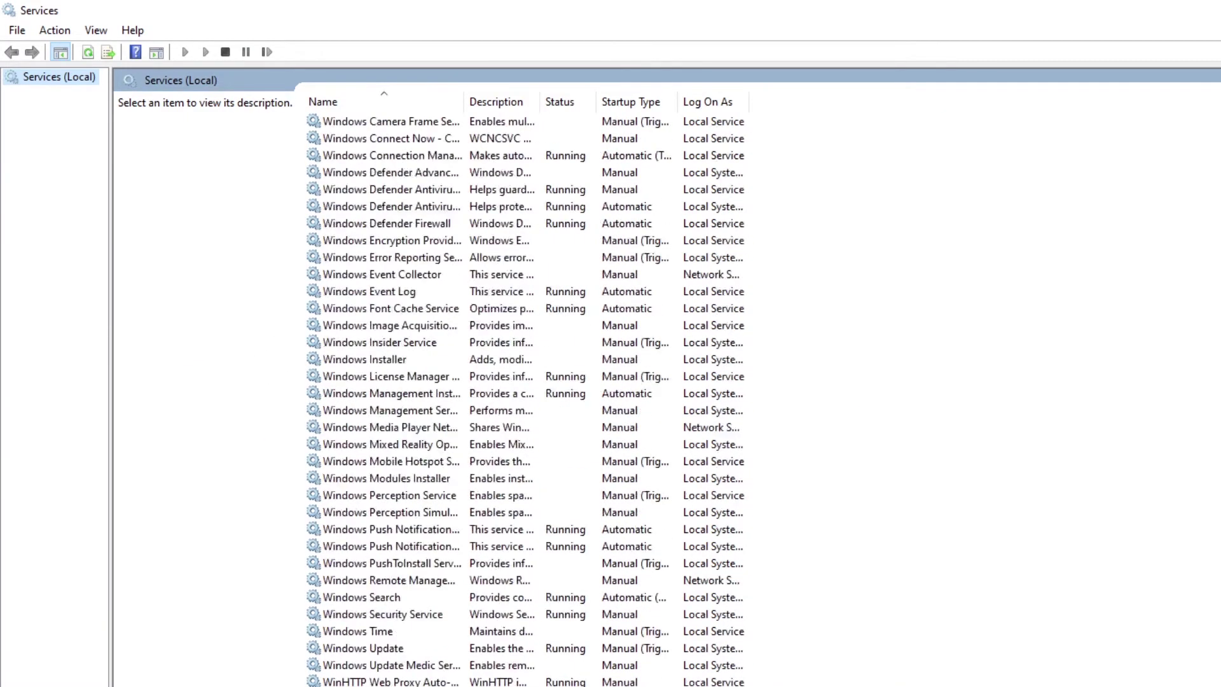
key(End)
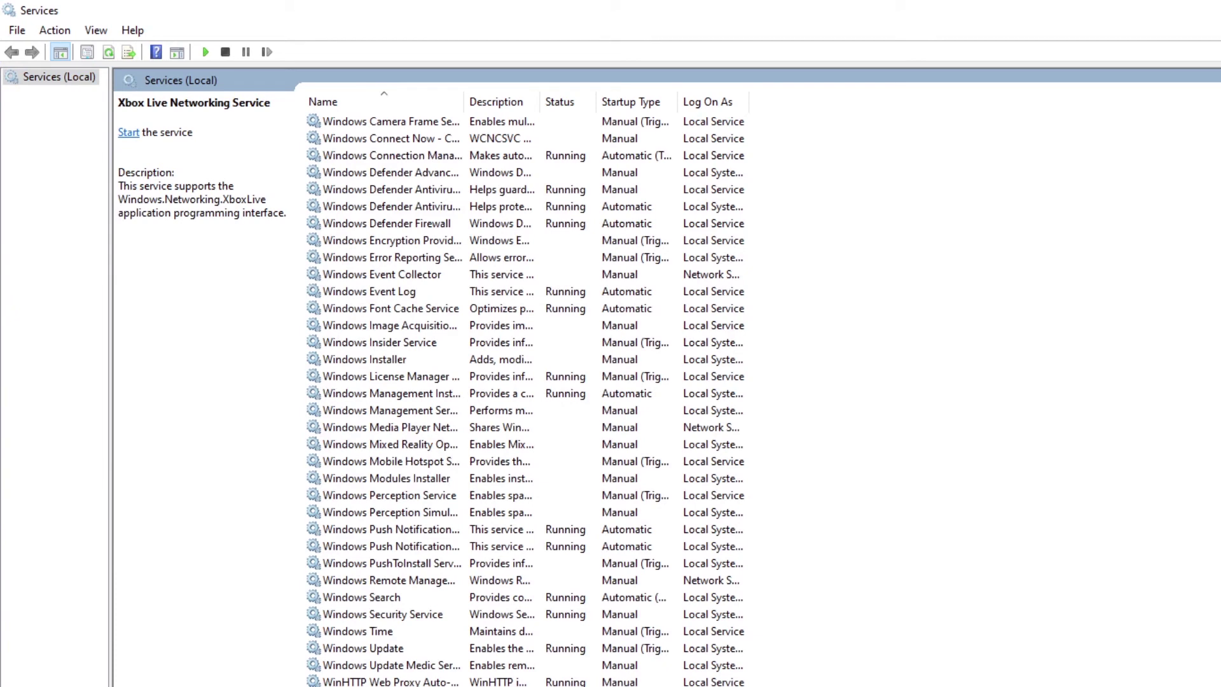
key(shift+F10)
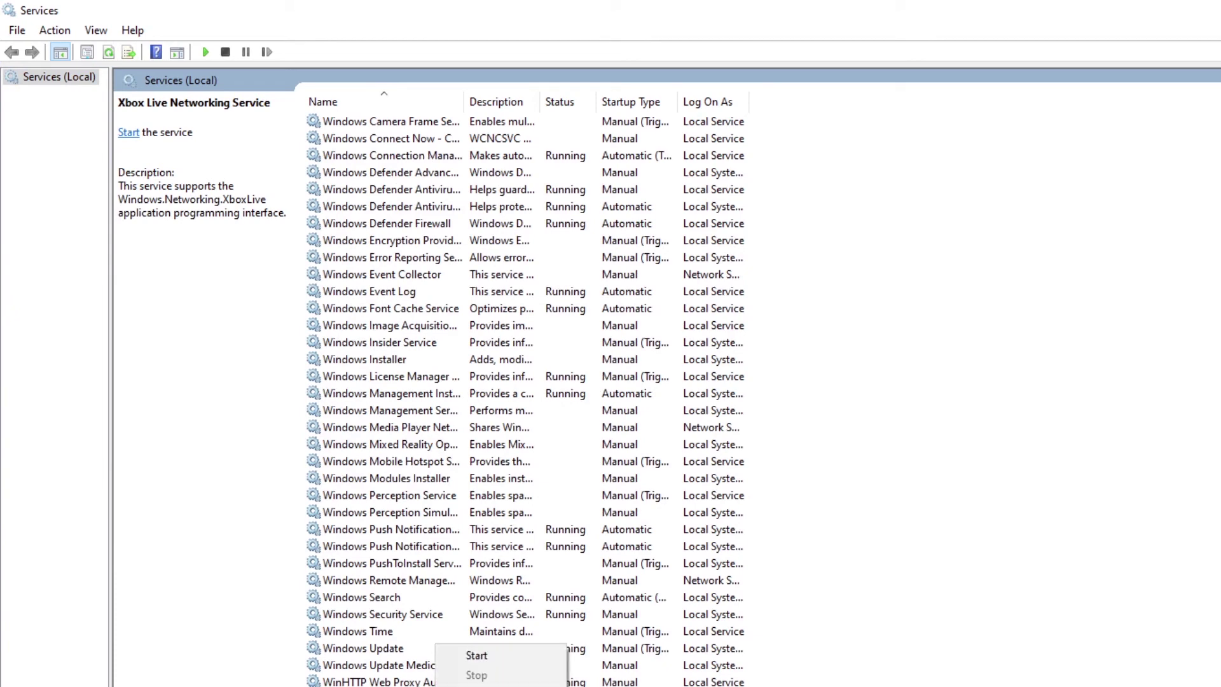
key(r)
click(753, 448)
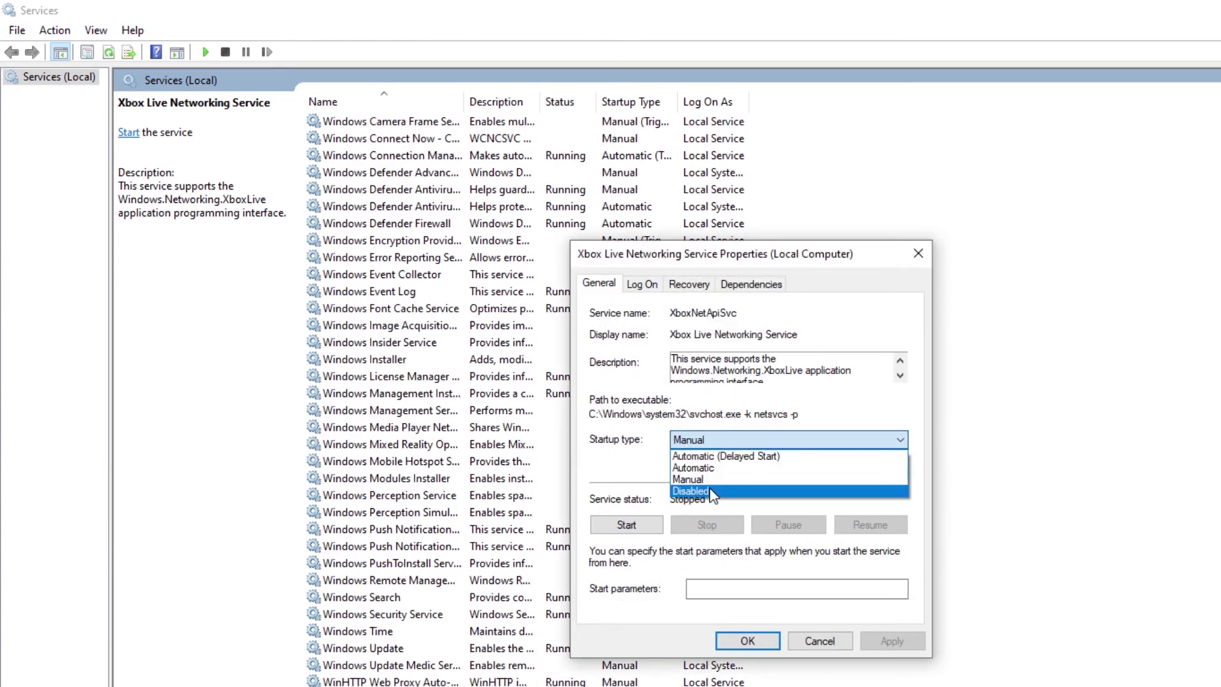
click(754, 498)
click(747, 641)
Set the startup type of the Xbox Live Game Save service to Disabled in its properties
key(Up)
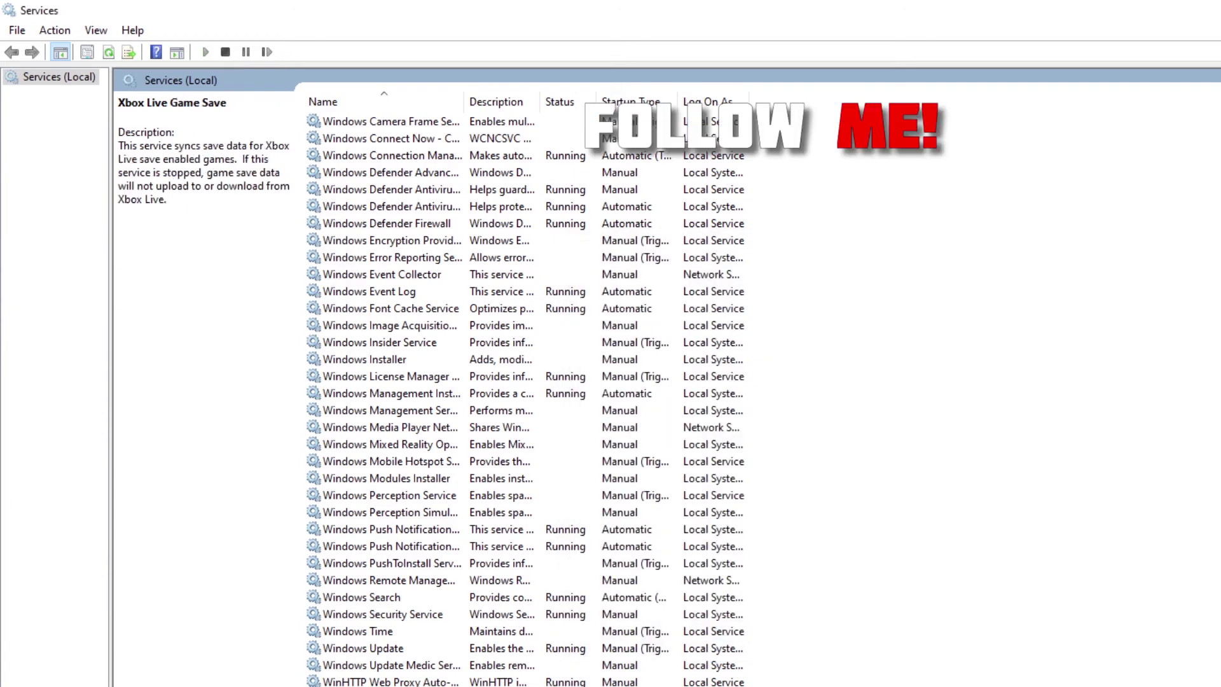
key(shift+F10)
key(r)
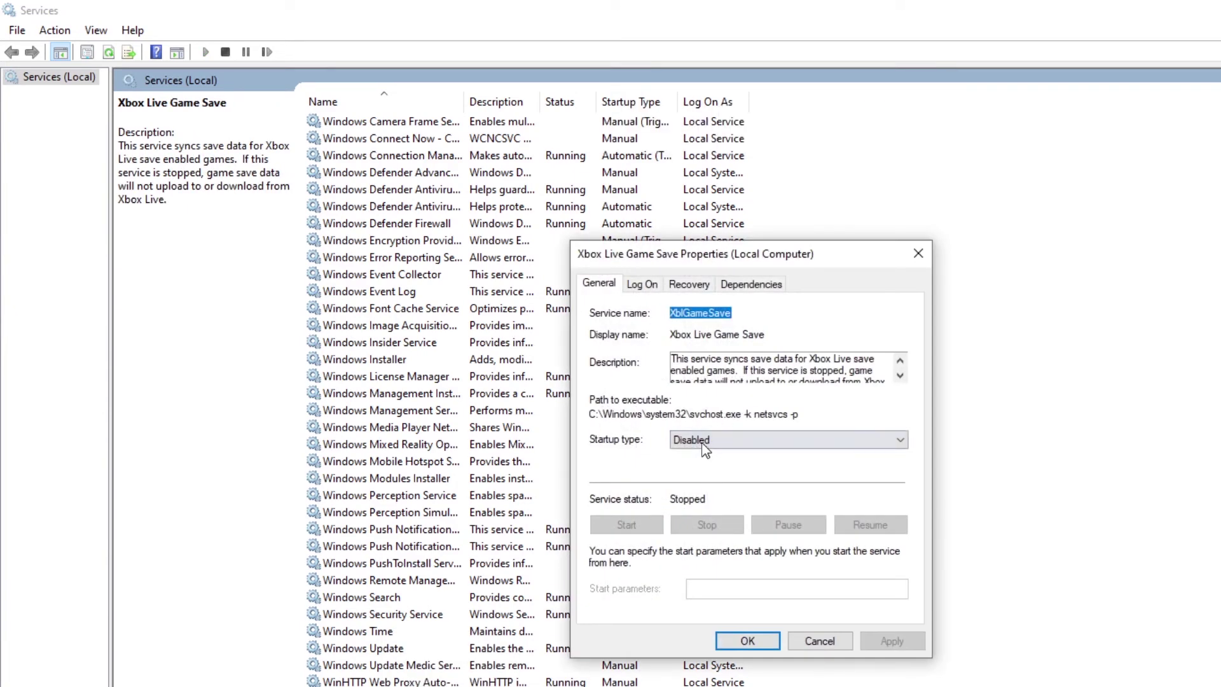
click(704, 440)
click(708, 482)
click(709, 440)
click(709, 494)
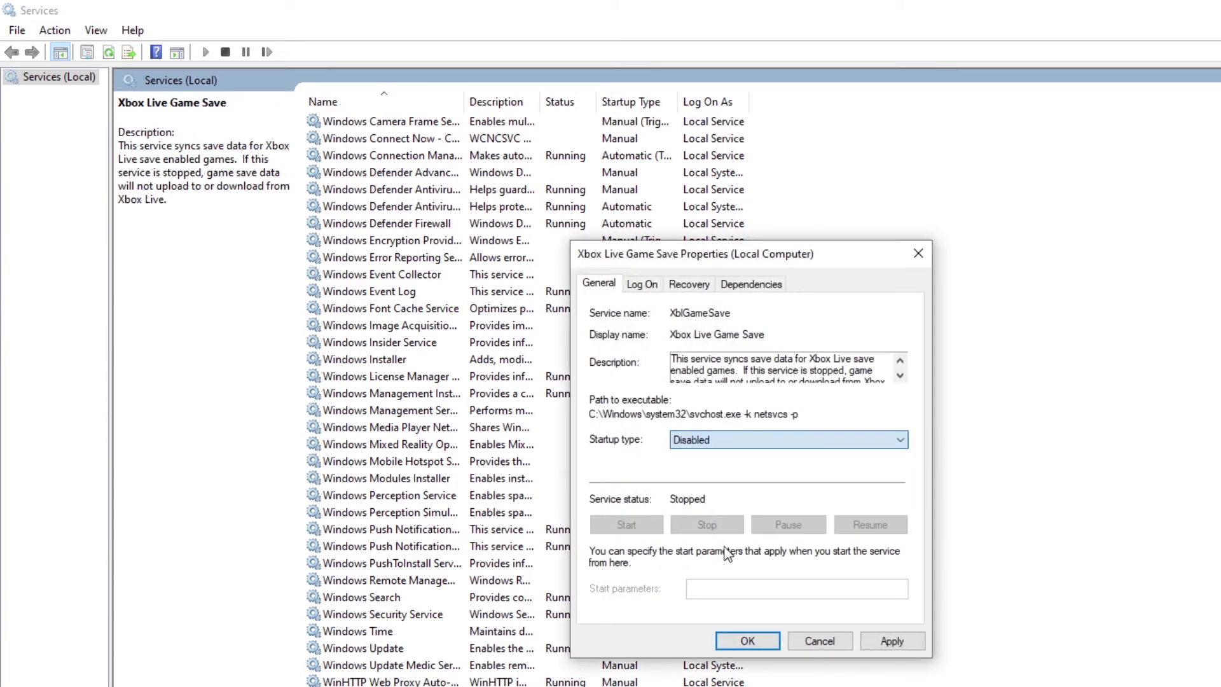
click(748, 640)
Set the startup type of the Xbox Live Auth Manager service to Disabled in its properties
key(Up)
key(shift+F10)
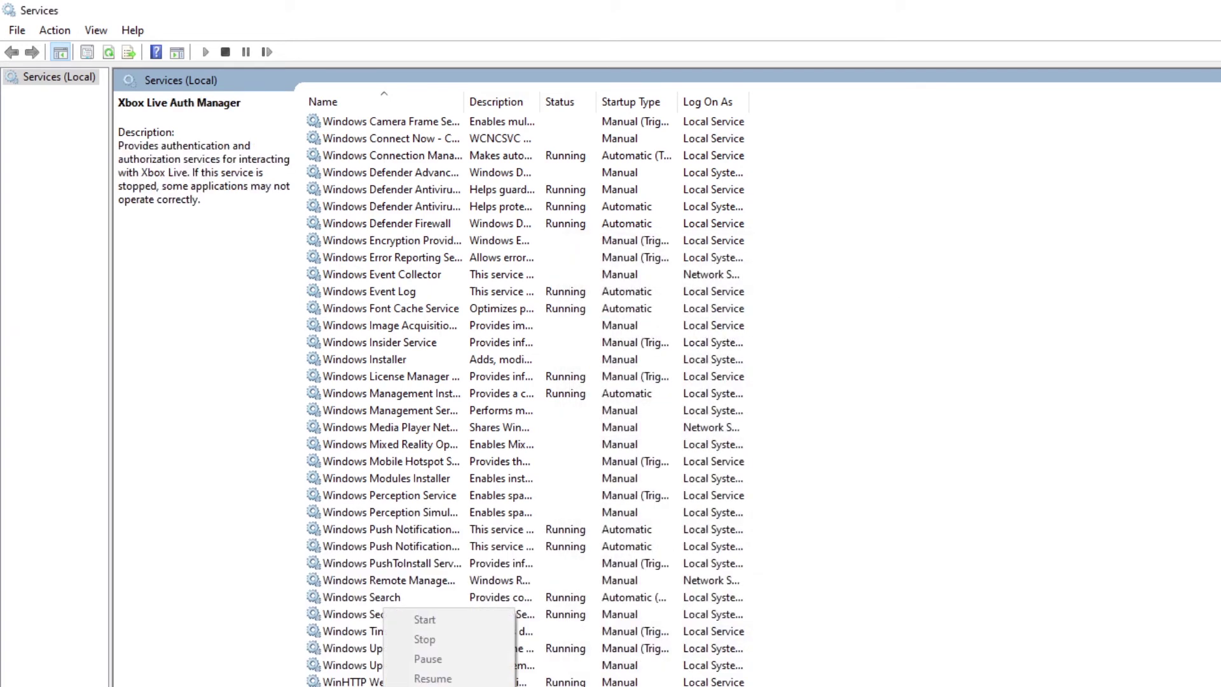
key(r)
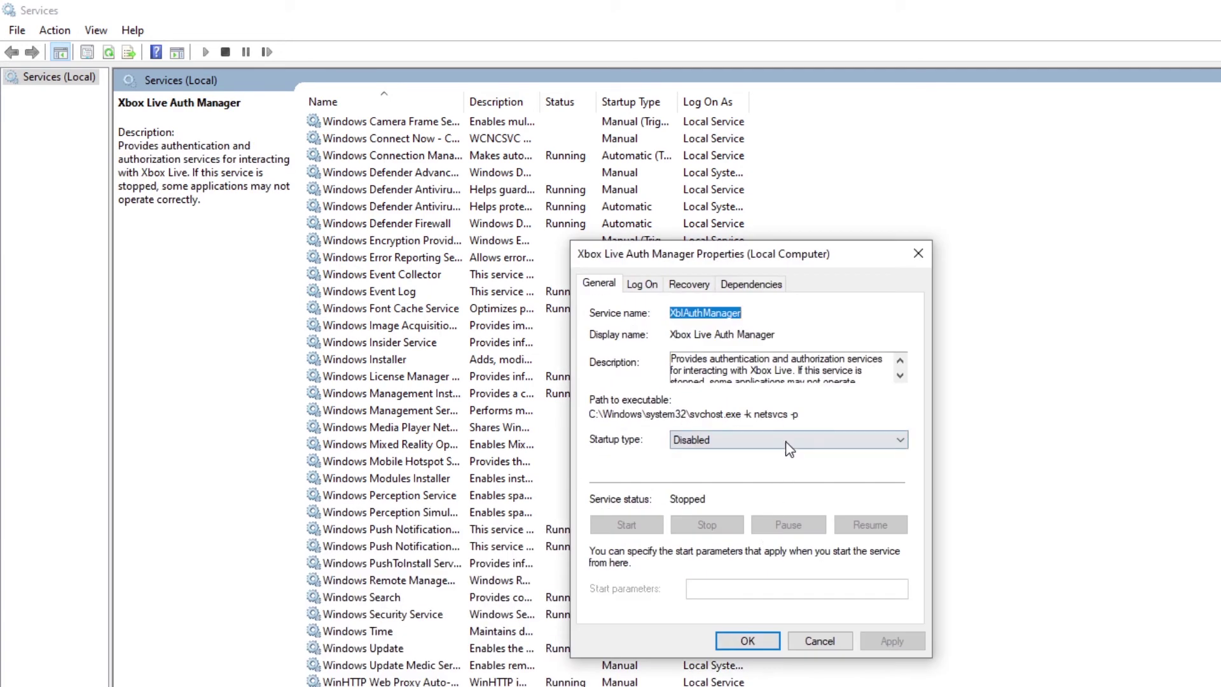
click(787, 443)
click(715, 492)
click(747, 640)
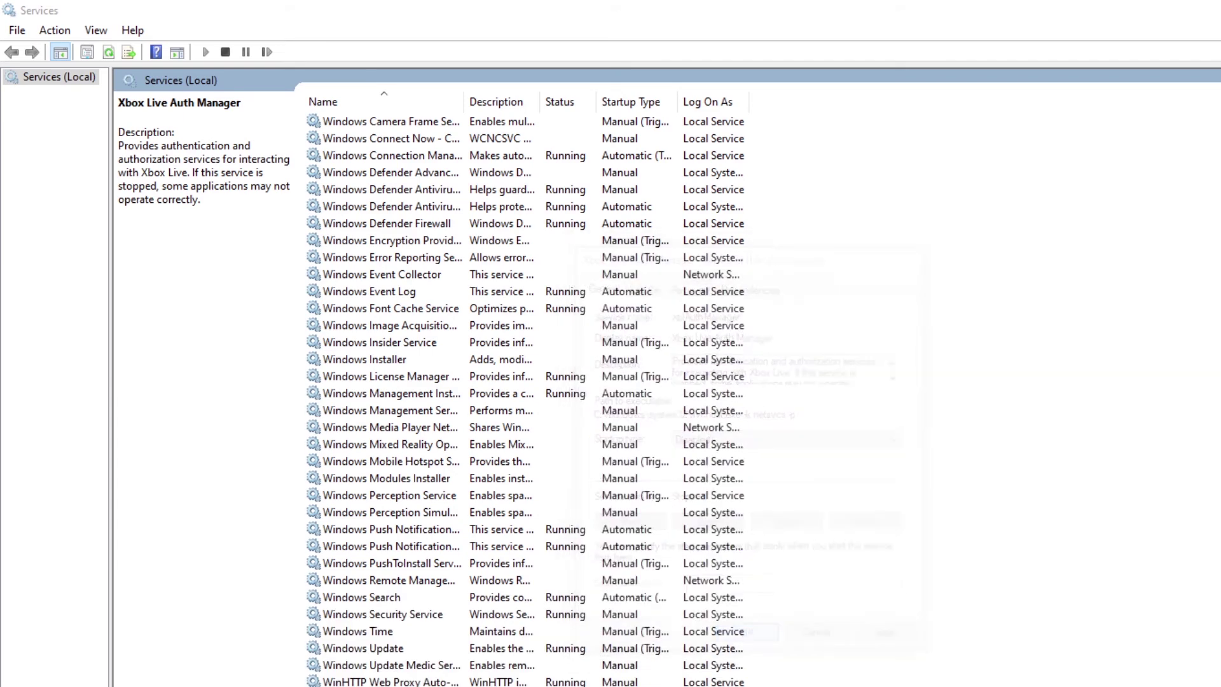
Set the startup type of Xbox Accessory Management Service to Disabled in its properties
key(Up)
key(shift+F10)
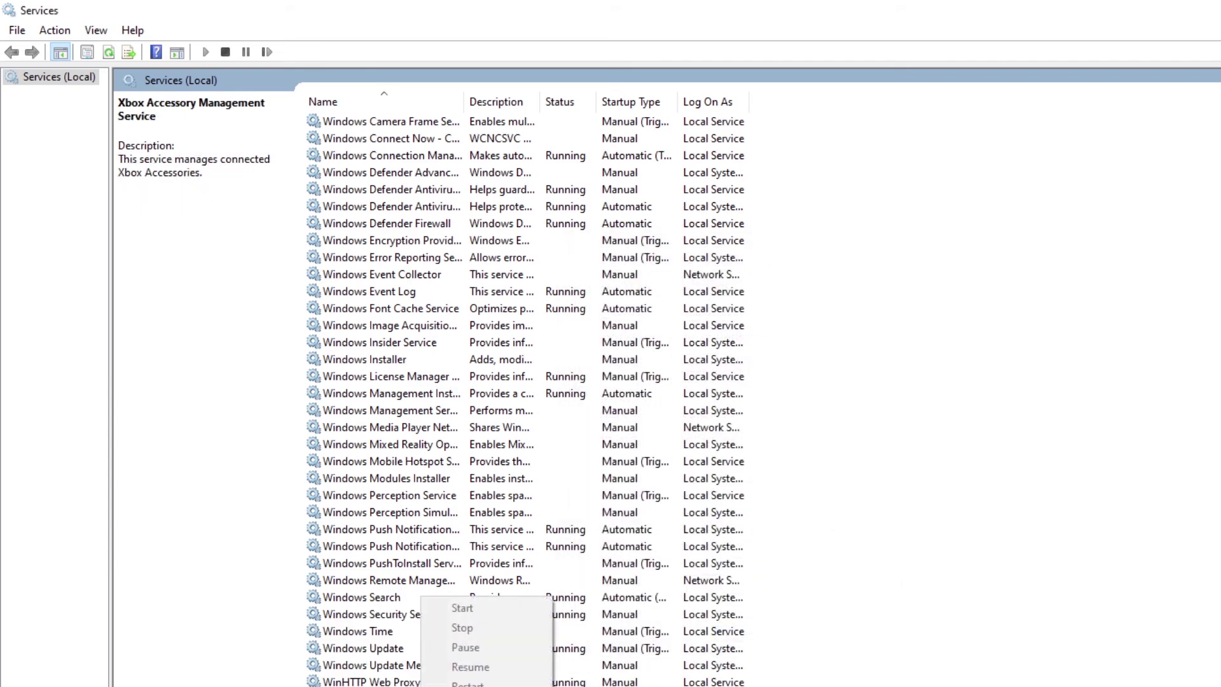
key(r)
click(833, 440)
click(766, 493)
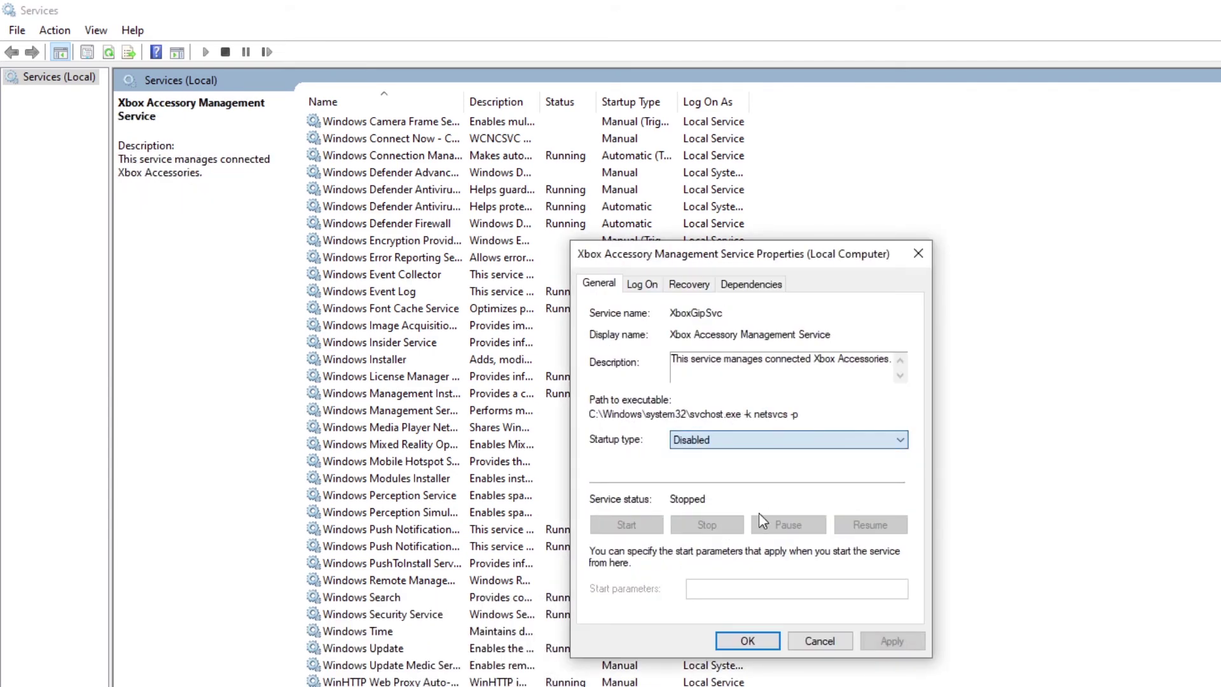
click(754, 639)
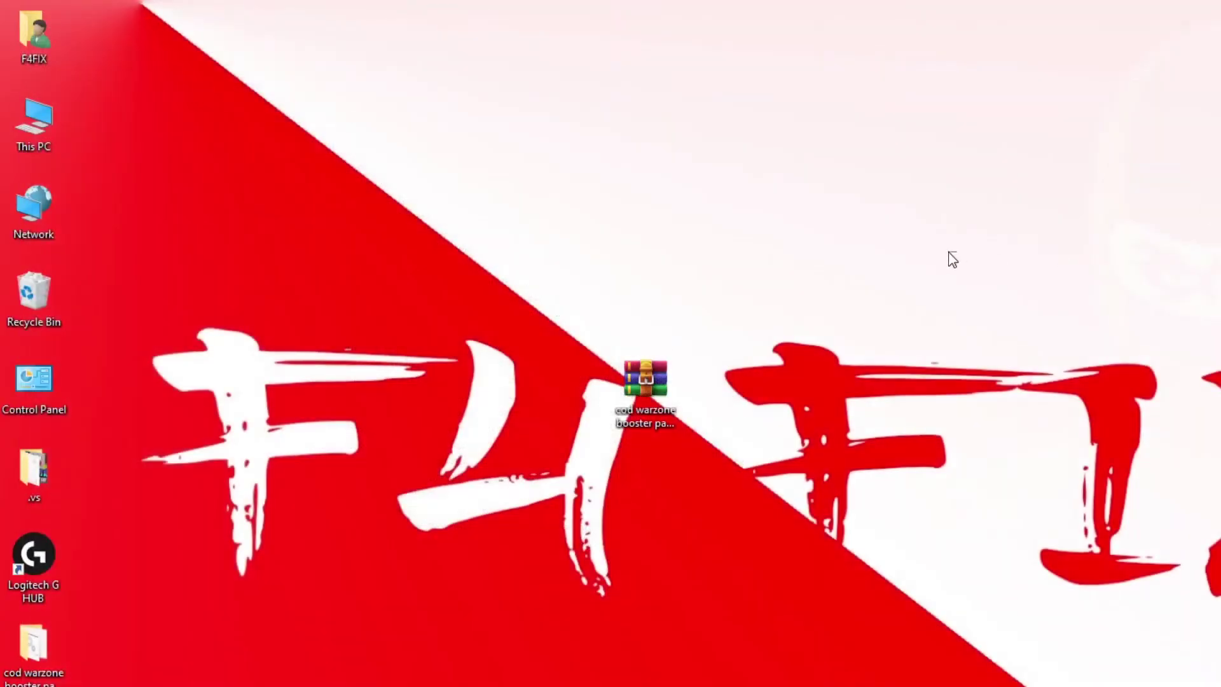
right_click(949, 255)
click(1022, 306)
right_click(1020, 306)
click(1060, 360)
right_click(1094, 405)
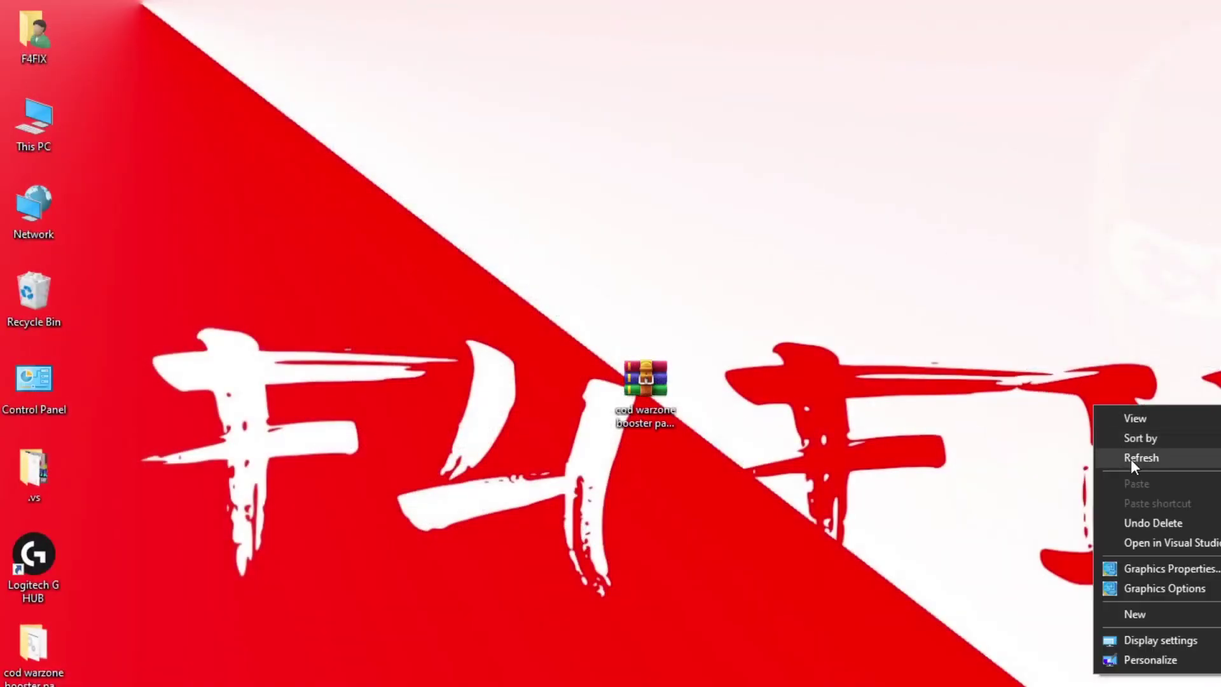
click(1132, 459)
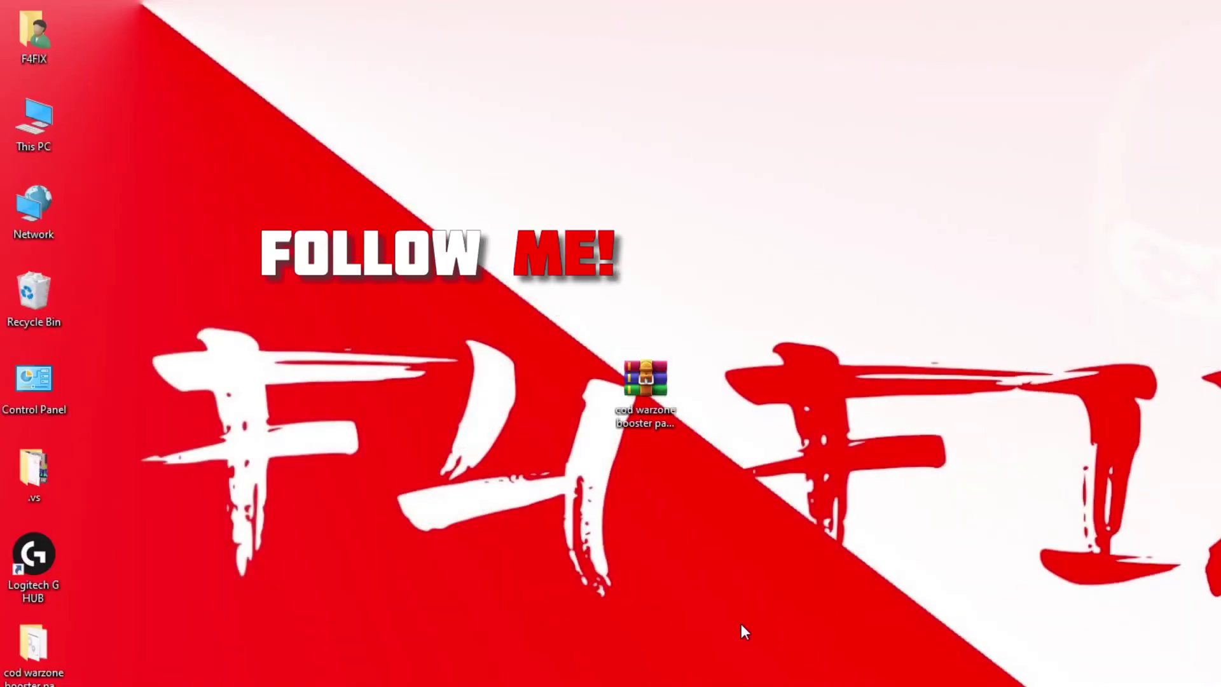
Search Windows for System Configuration and open it
key(super+s)
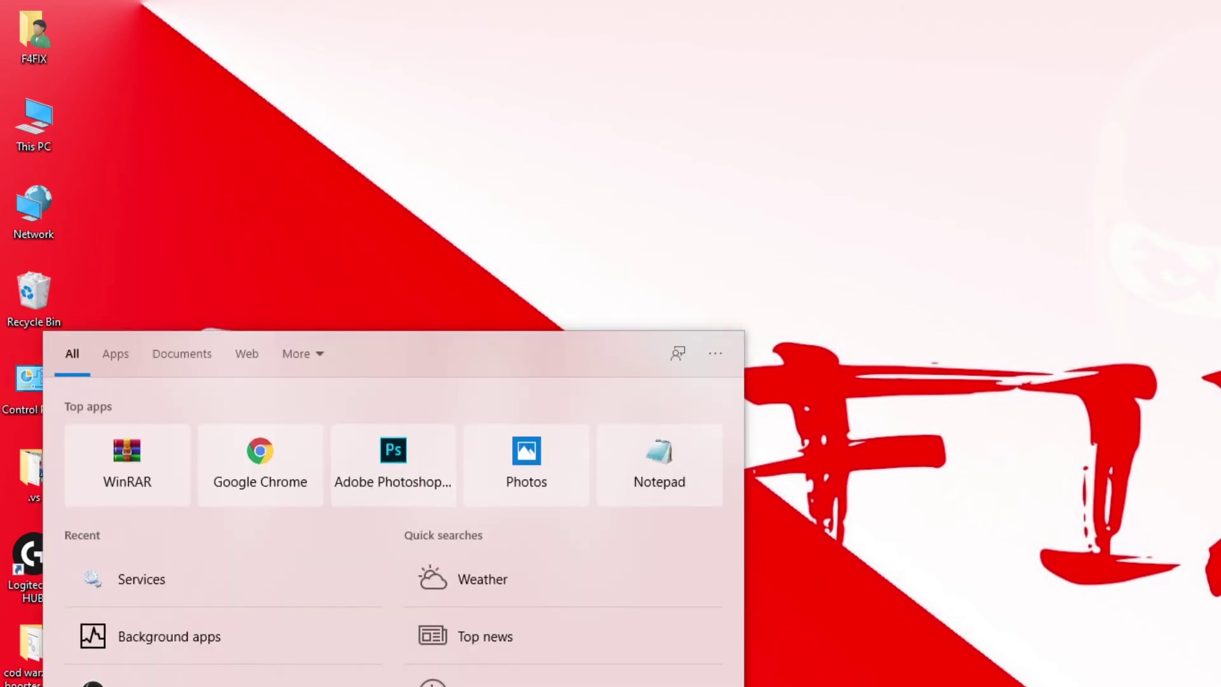
text(syste)
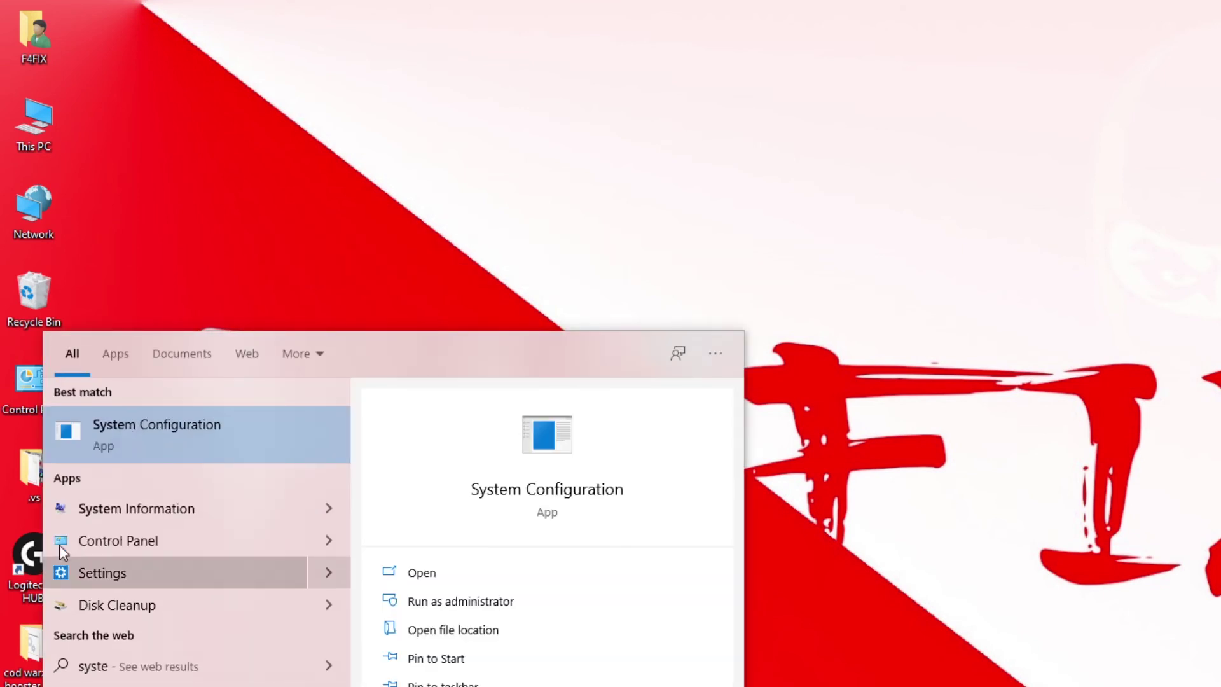
click(189, 429)
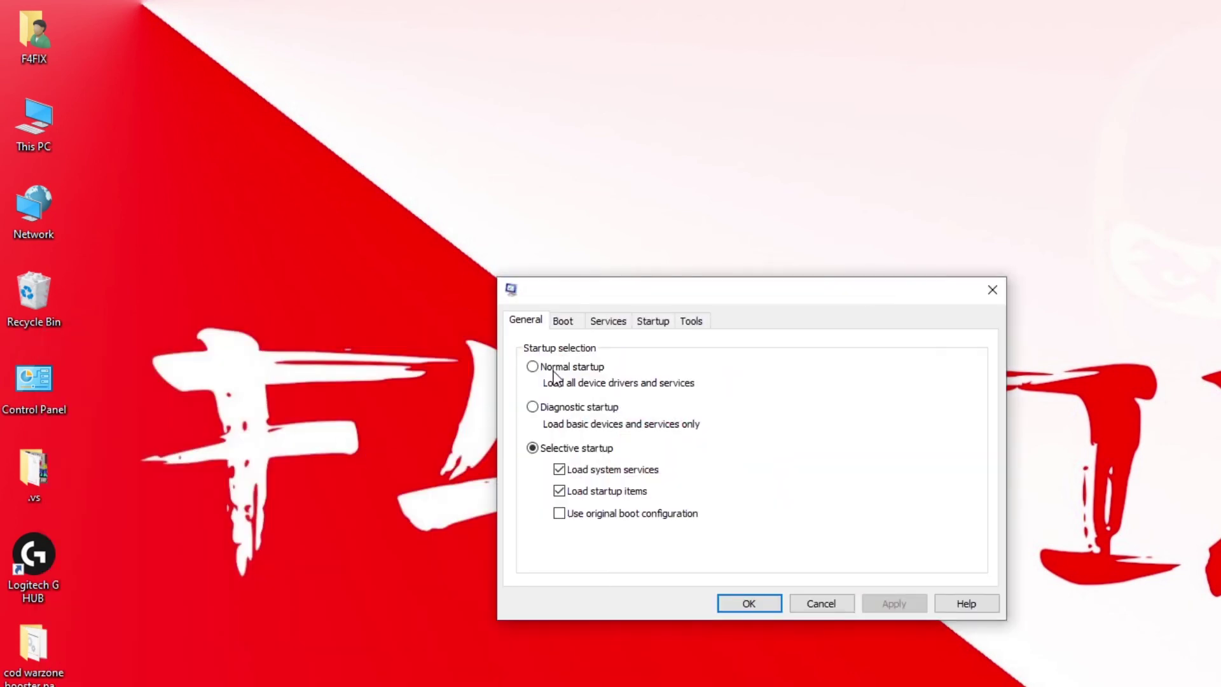
Enable the number of processors setting in the Windows 10 advanced boot options and set it to 4
click(563, 321)
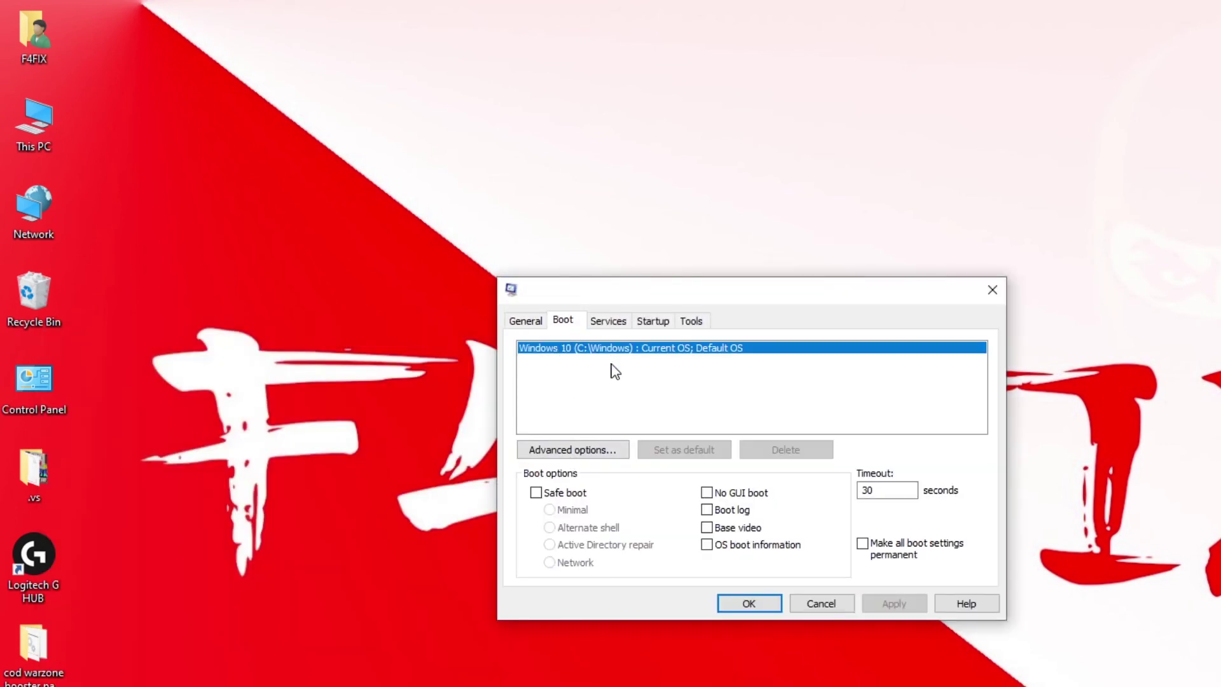
click(609, 452)
click(598, 323)
click(621, 345)
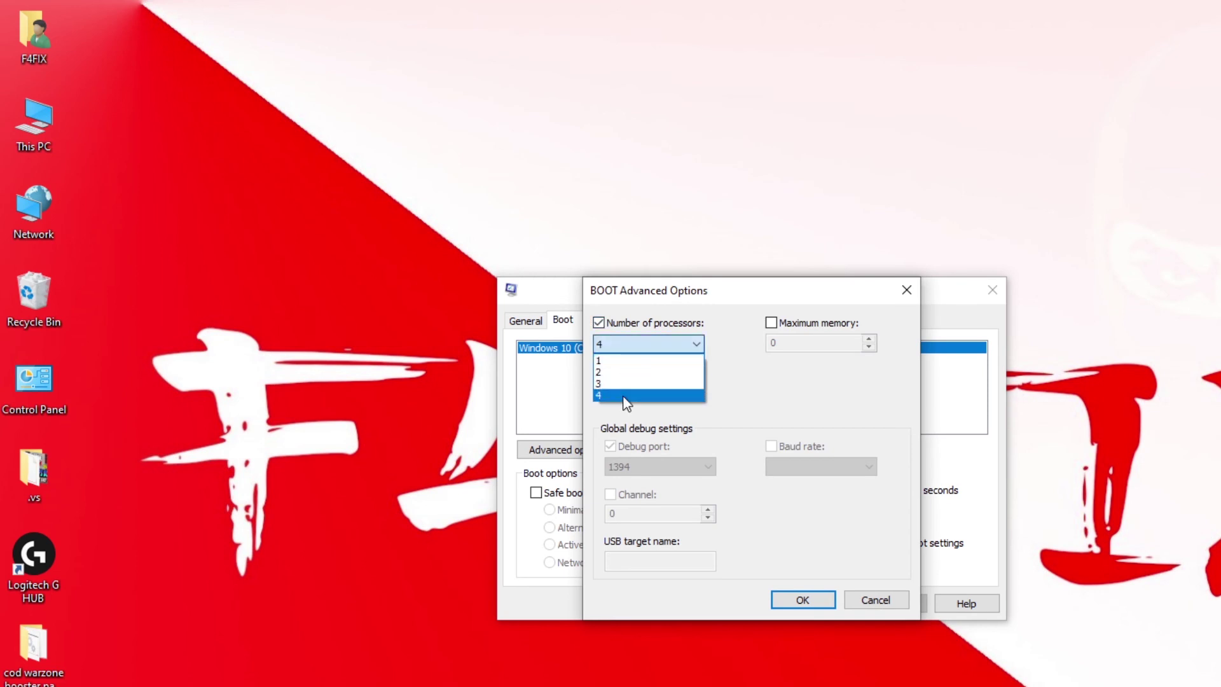
click(627, 397)
click(625, 345)
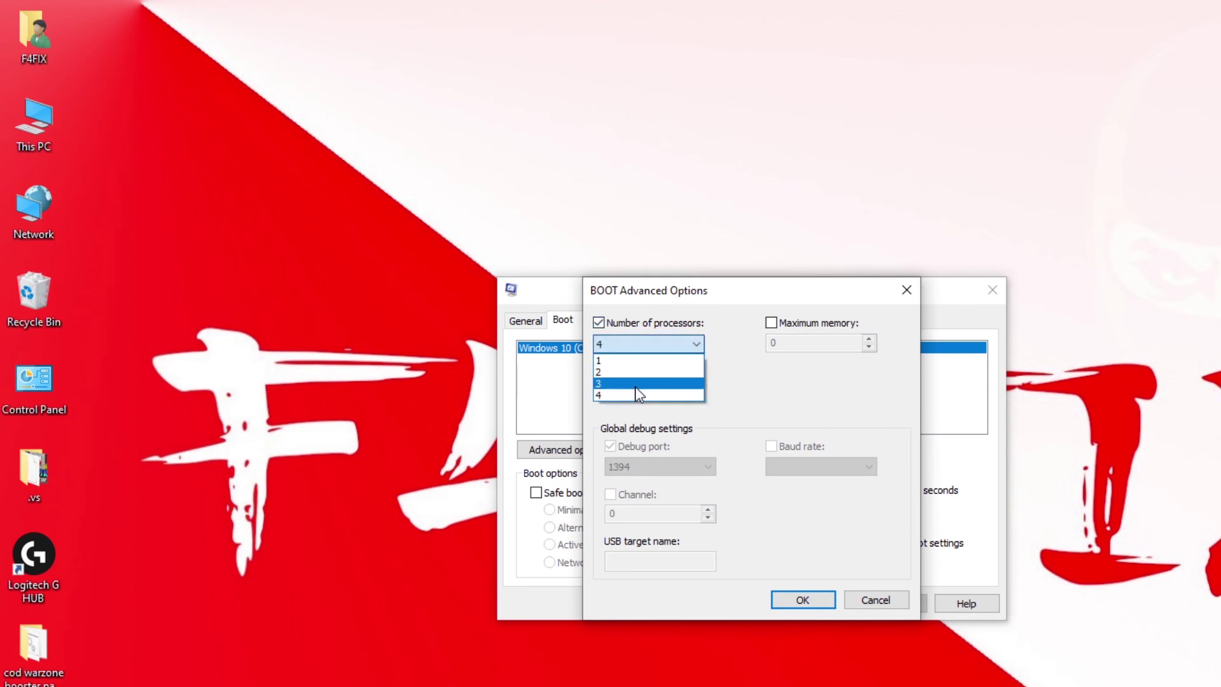
click(803, 600)
Hide all Microsoft services in the System Configuration services list, and apply and confirm the configuration changes
click(609, 322)
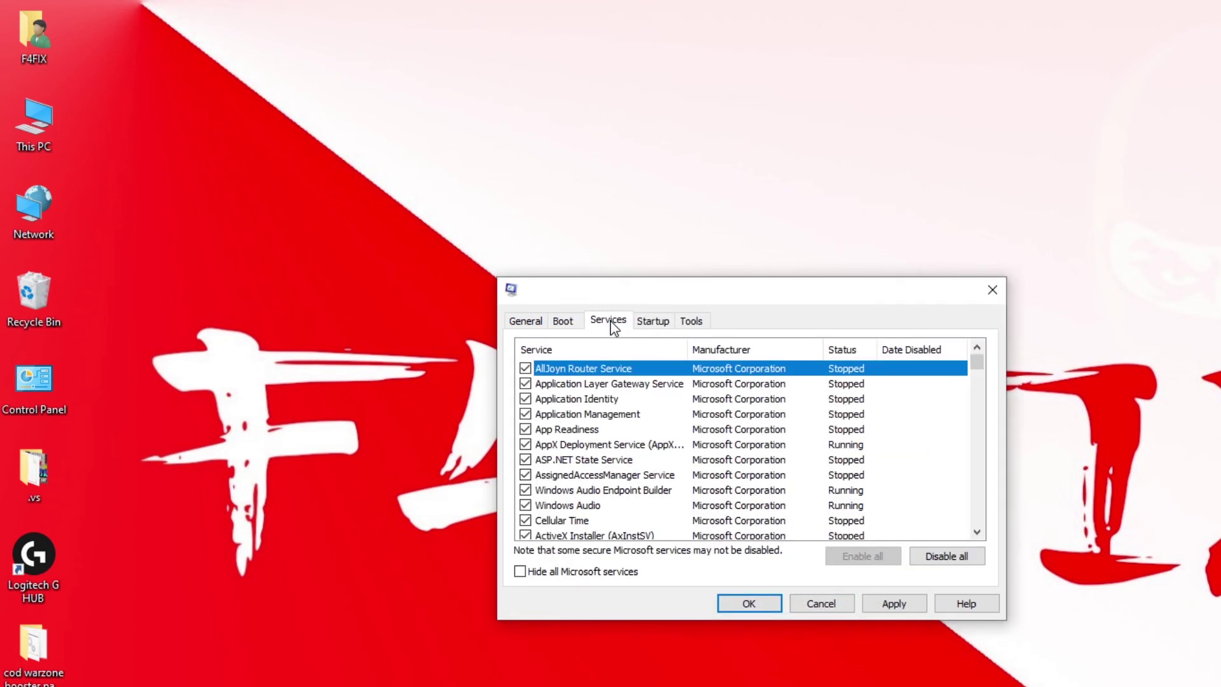
click(519, 571)
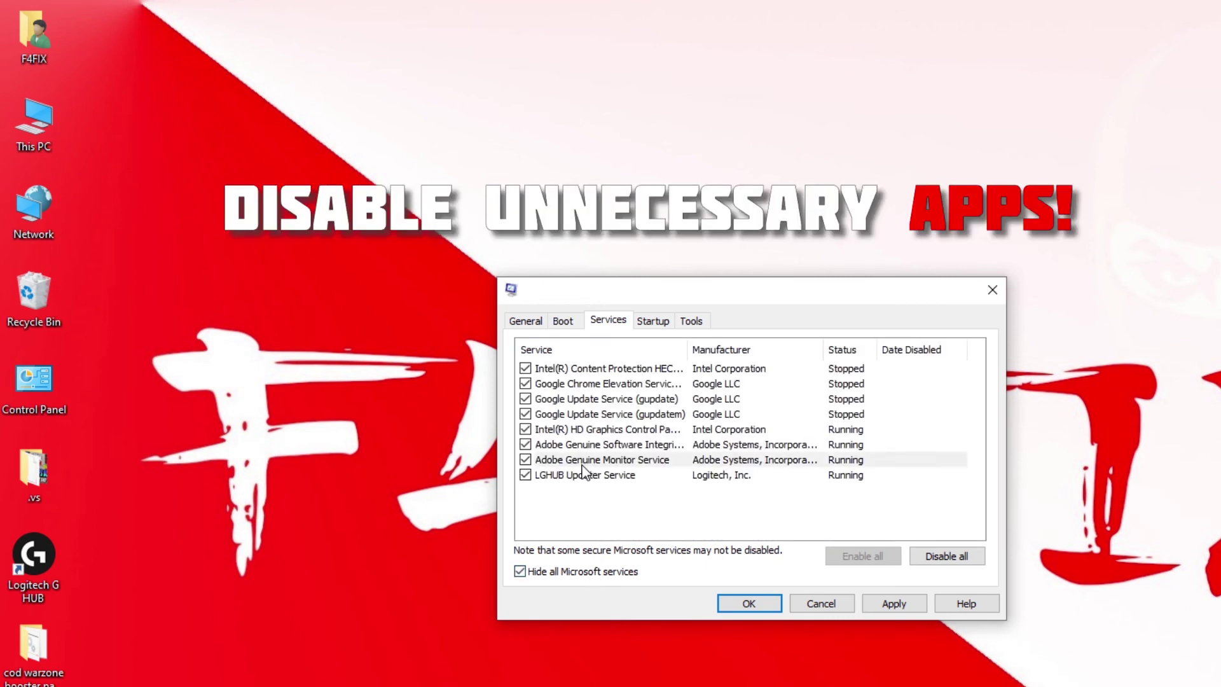
click(583, 475)
click(526, 476)
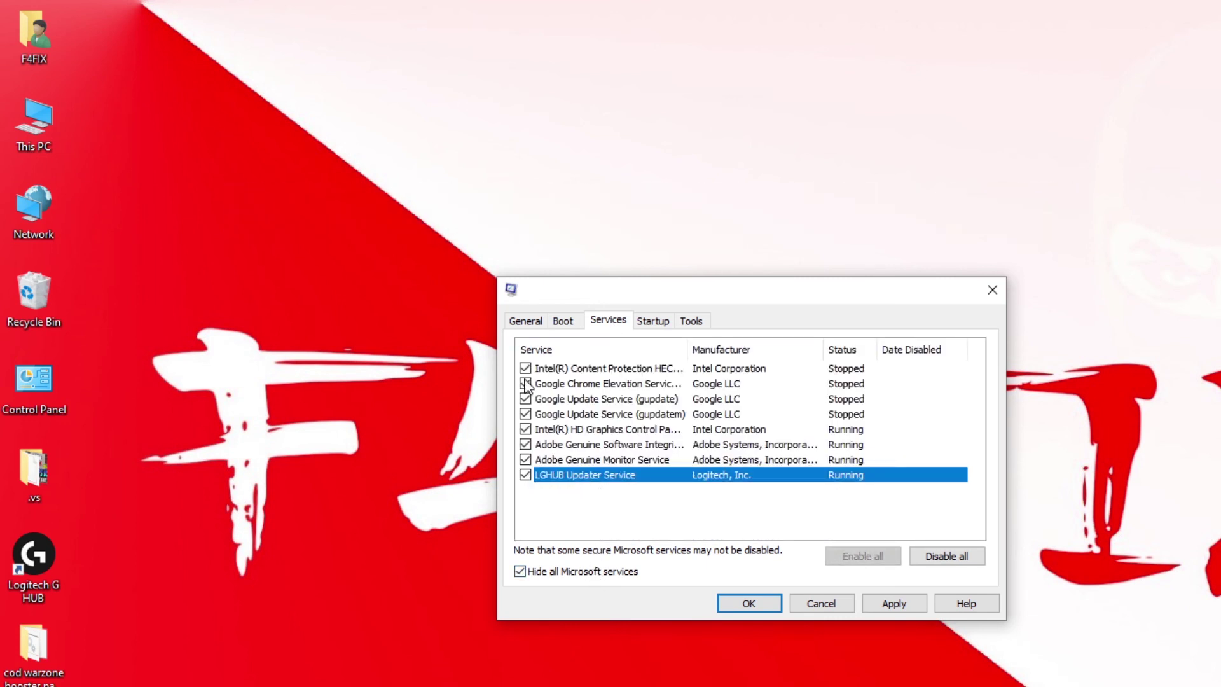
click(643, 525)
click(894, 604)
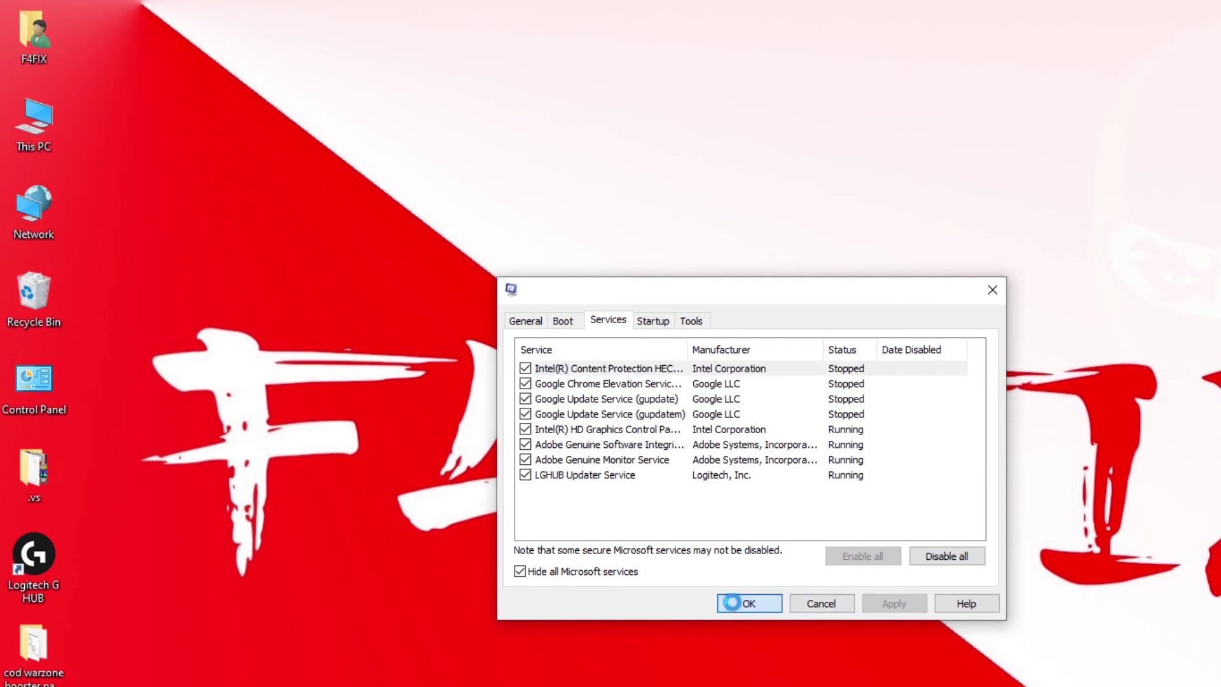
click(748, 603)
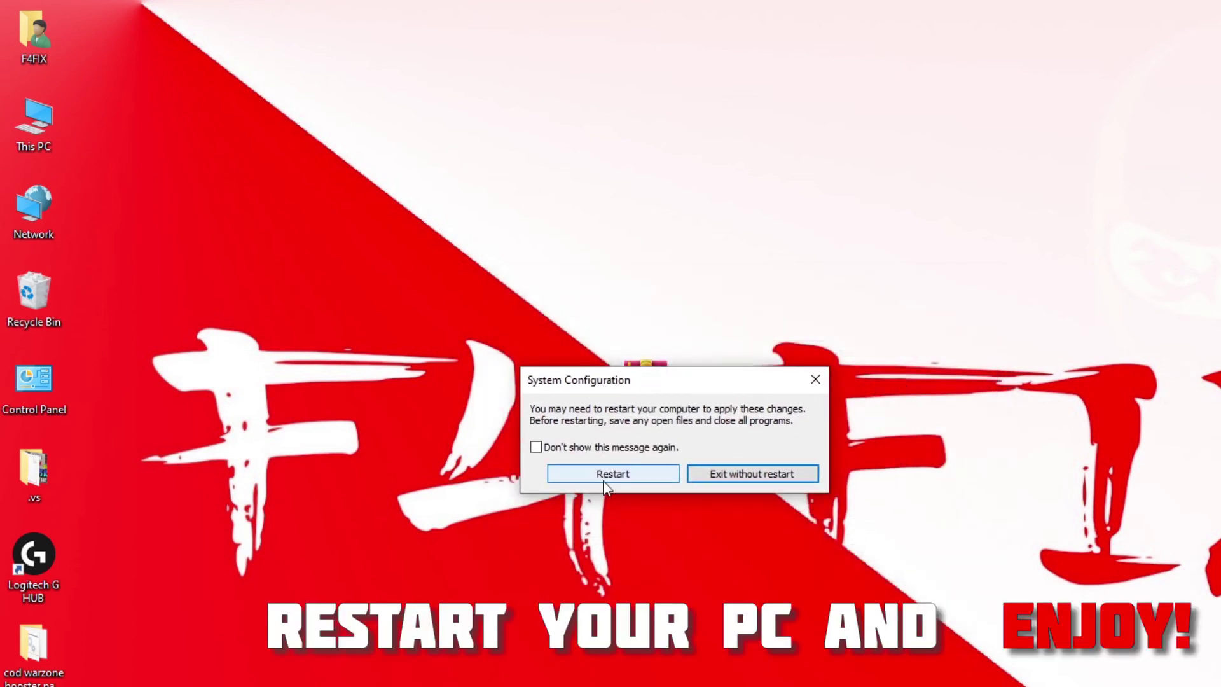